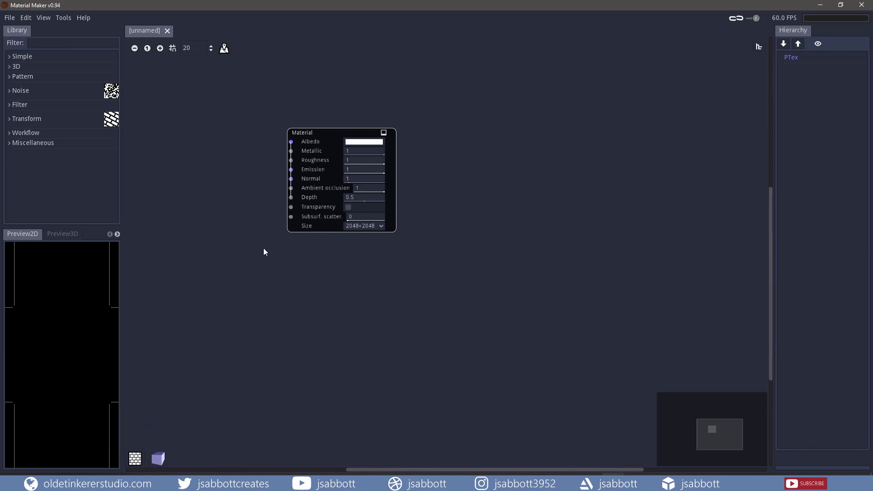
# Move the Material node slightly down and to the right in the graph
pyautogui.moveTo(264, 248); pyautogui.dragTo(345, 272, button='middle')
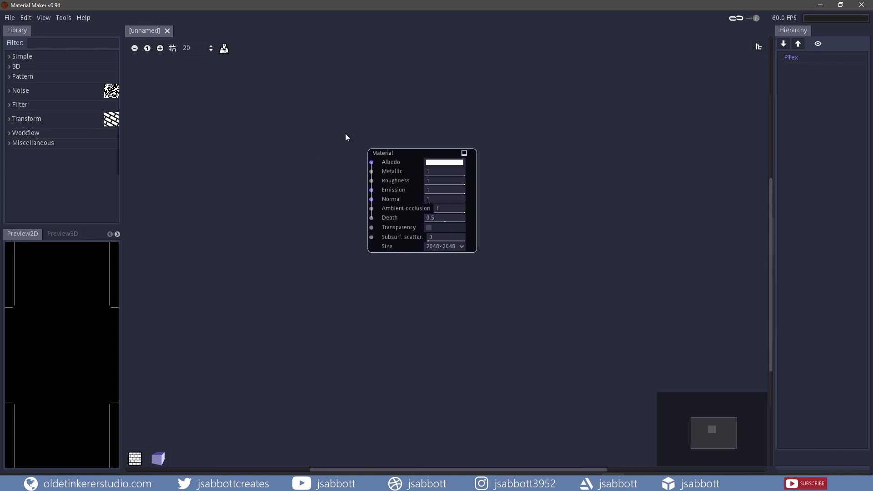
pyautogui.moveTo(345, 133); pyautogui.dragTo(514, 269)
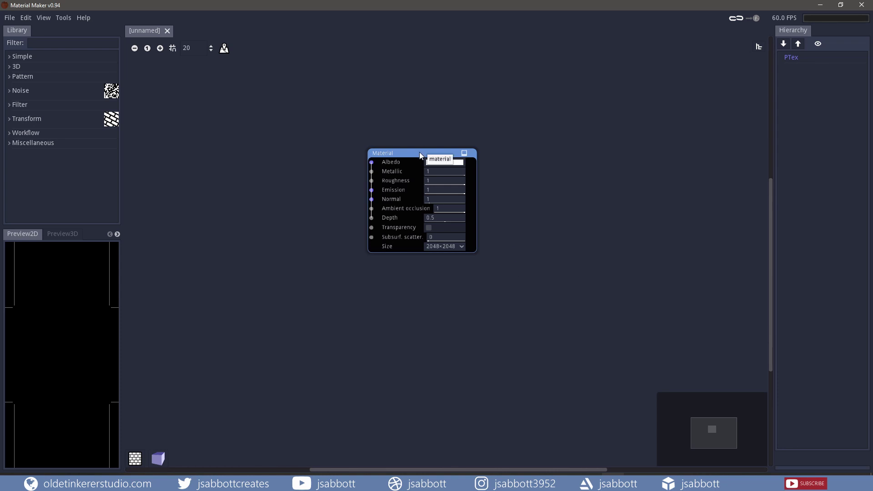
pyautogui.moveTo(420, 155); pyautogui.dragTo(466, 176)
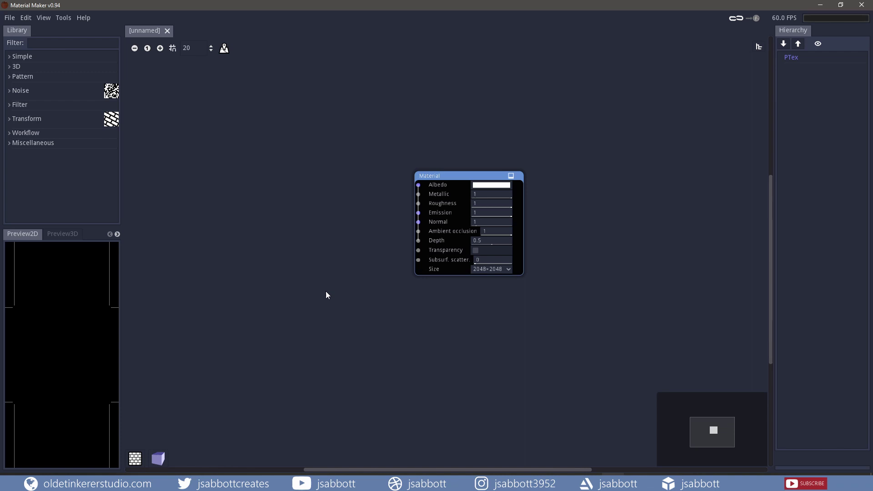
# Add a Bricks pattern node from the library to the graph, then delete it
pyautogui.click(22, 76)
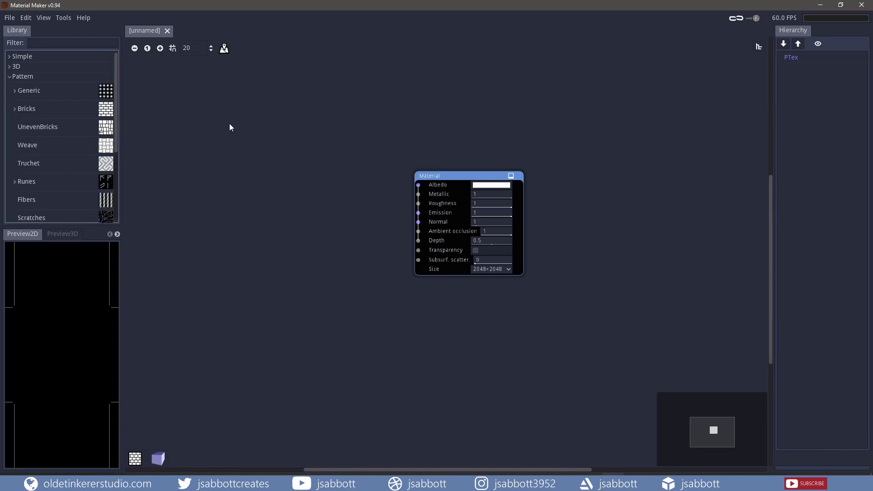
pyautogui.click(104, 112)
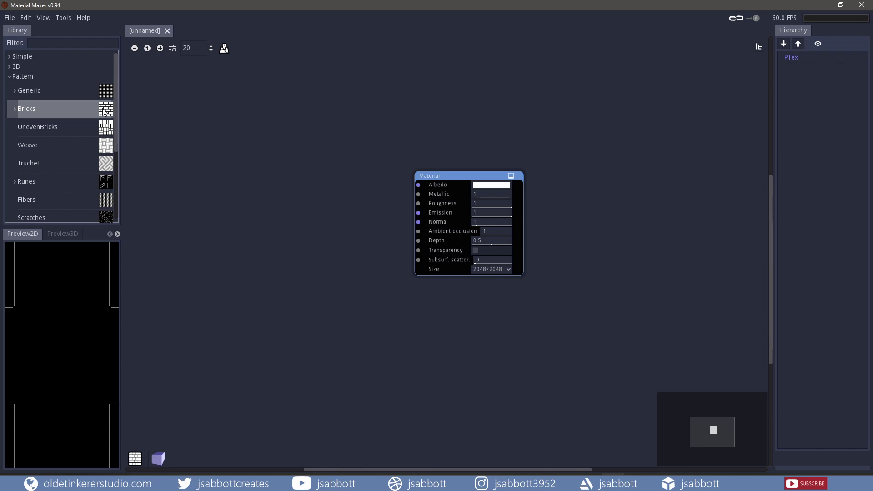
pyautogui.moveTo(104, 112); pyautogui.dragTo(250, 177)
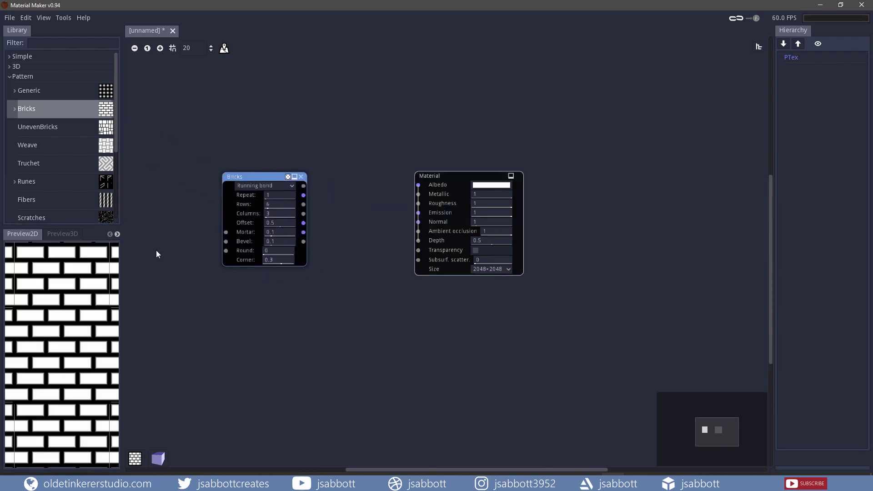
pyautogui.press('Delete')
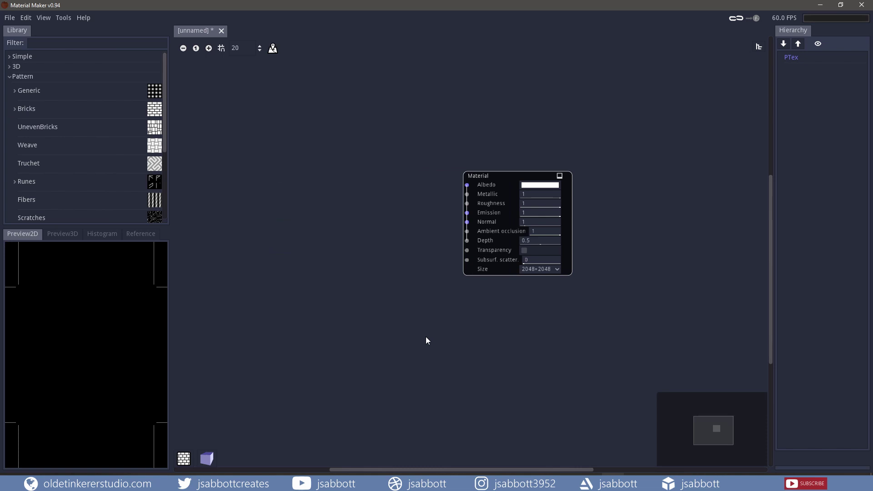
# Add a Bricks node through the node search, place it beside the Material node and connect its Bricks pattern output to Albedo
pyautogui.rightClick(426, 340)
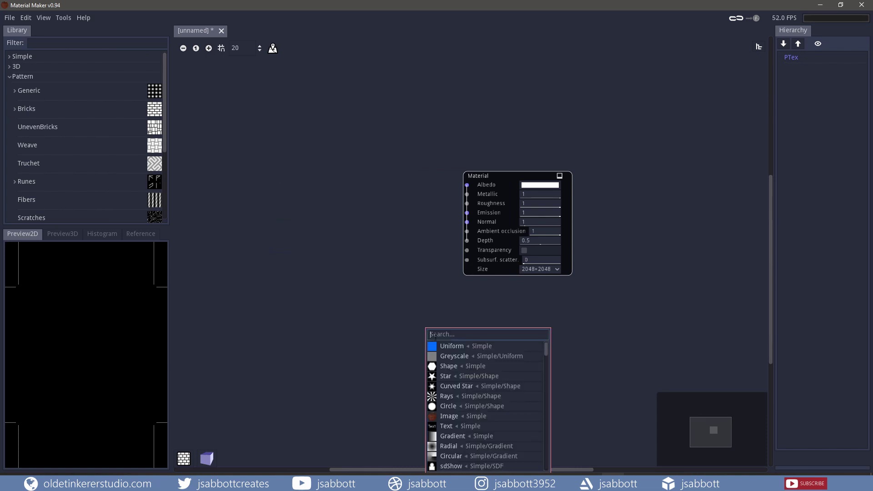
pyautogui.write('bricks')
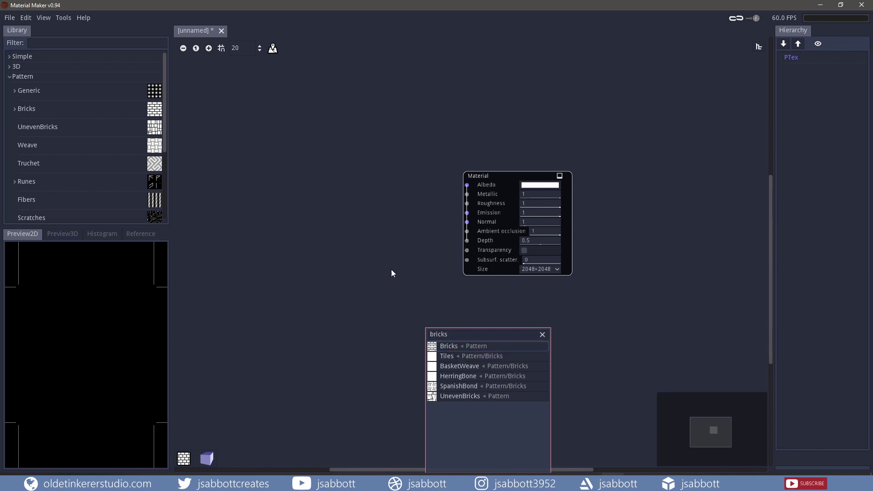
pyautogui.click(444, 347)
pyautogui.moveTo(453, 340); pyautogui.dragTo(357, 175)
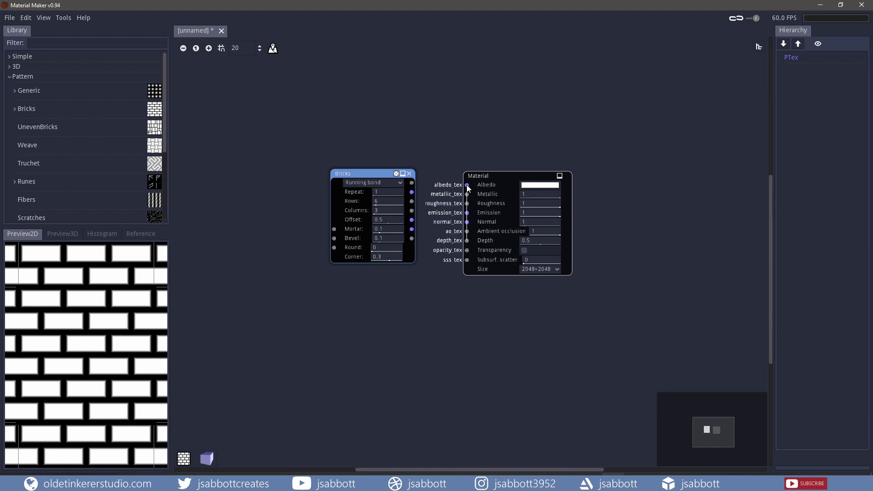
pyautogui.moveTo(467, 184); pyautogui.dragTo(420, 187)
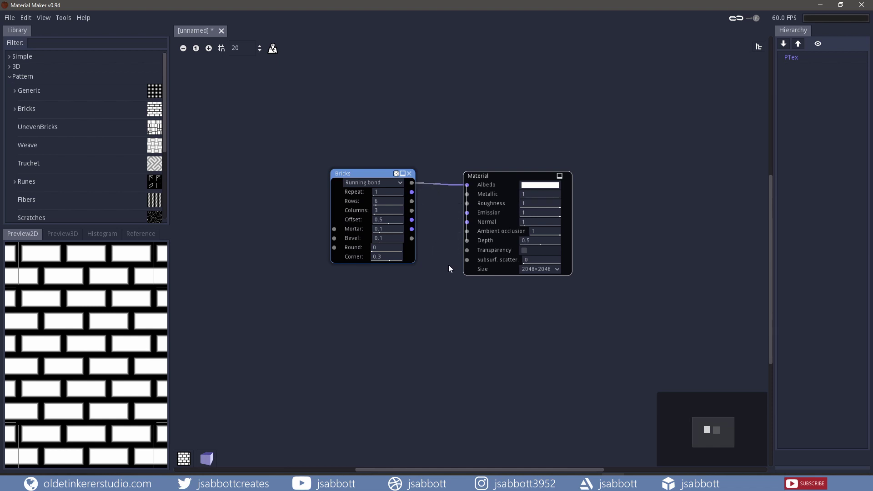
# Examine the brick material on the 3D model and view the Bricks node's Position.x and Position.y outputs
pyautogui.click(64, 233)
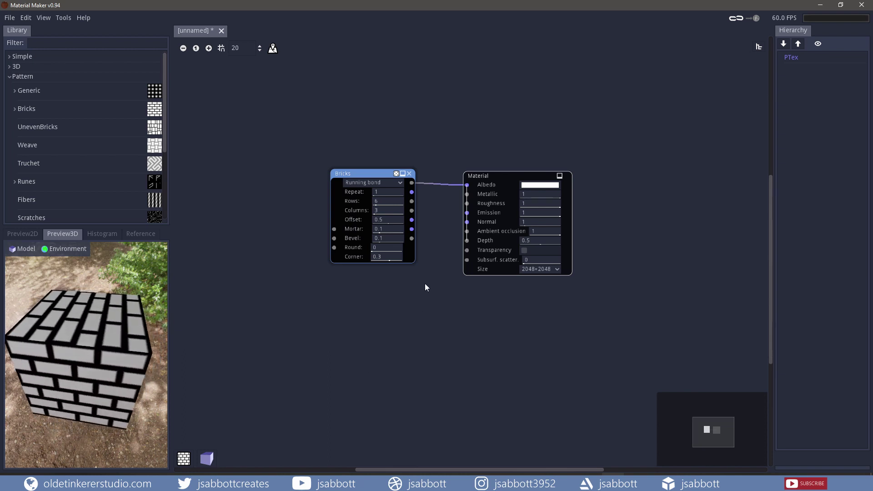
pyautogui.moveTo(411, 183)
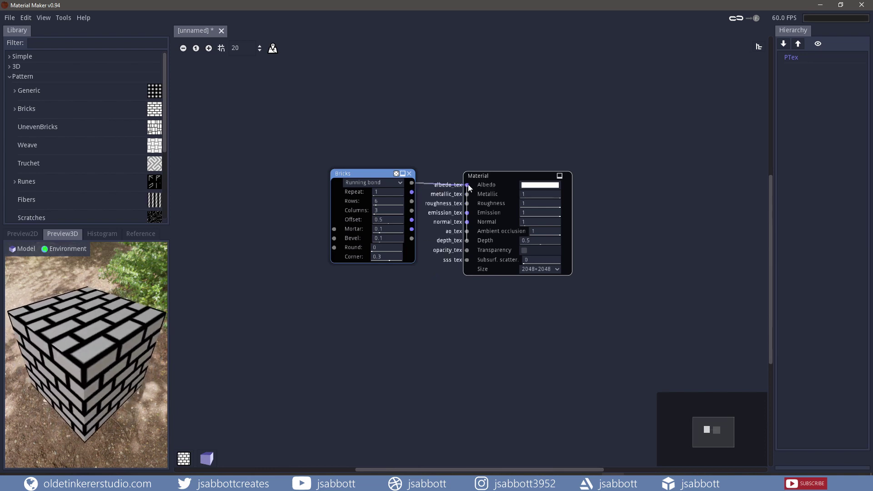
pyautogui.click(411, 200)
pyautogui.click(21, 234)
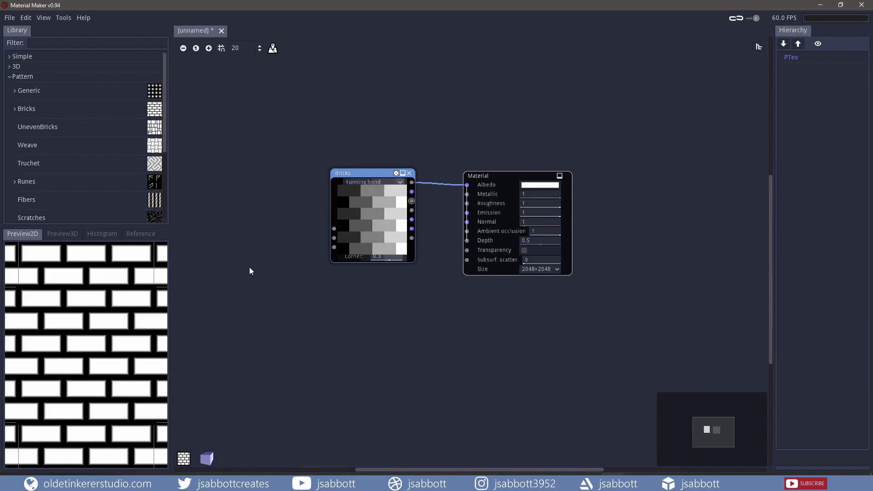
pyautogui.click(411, 211)
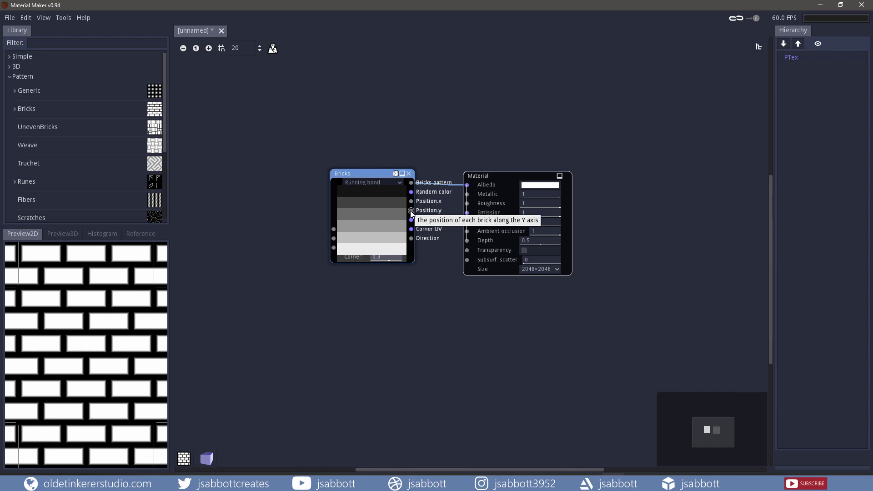
# Disconnect the Bricks node from the Material's Albedo input and delete it from the graph
pyautogui.click(467, 195)
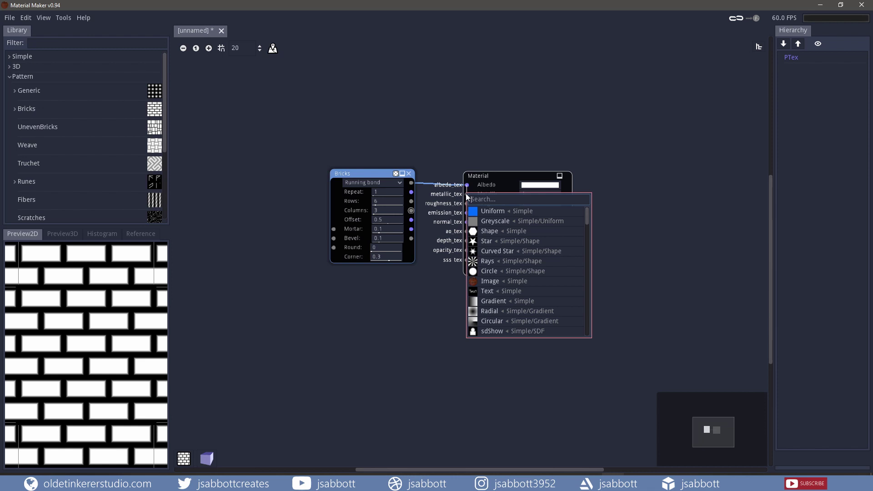
pyautogui.click(455, 139)
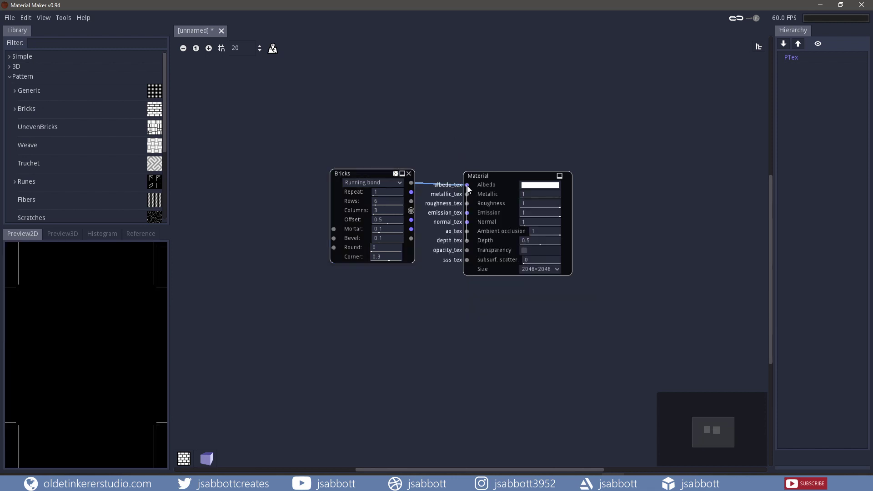
pyautogui.moveTo(467, 185); pyautogui.dragTo(459, 273)
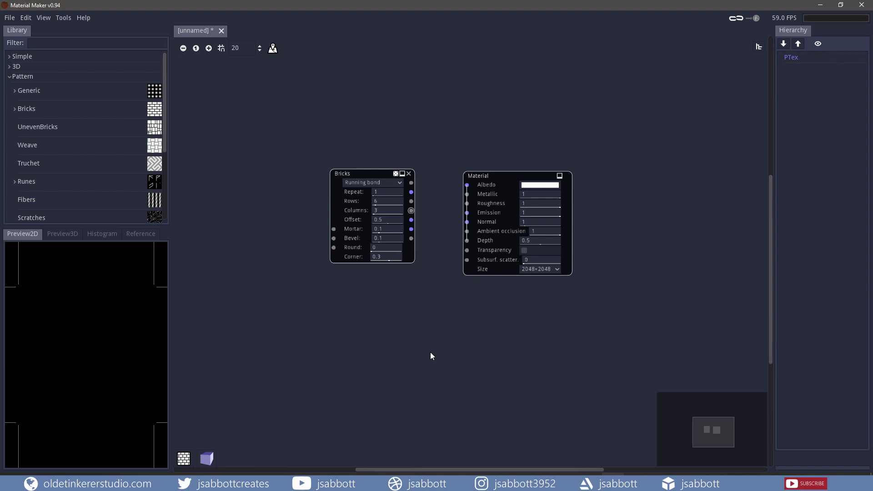
pyautogui.moveTo(413, 273); pyautogui.dragTo(326, 157)
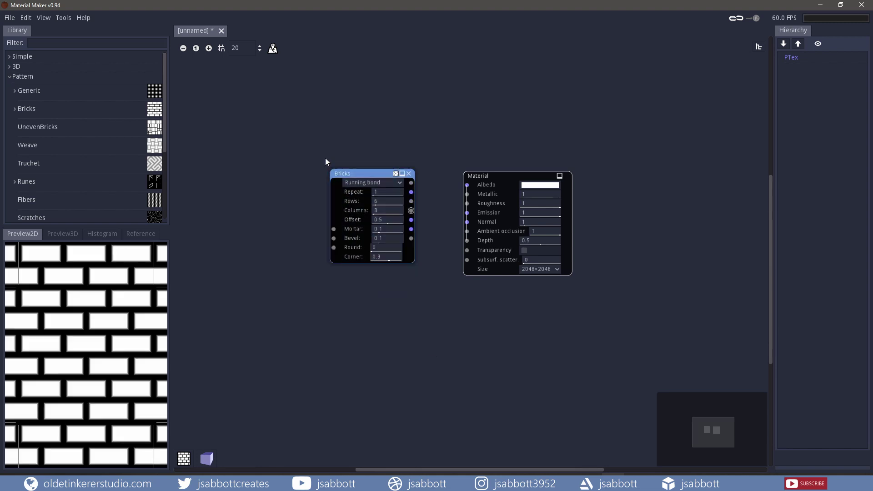
pyautogui.press('Delete')
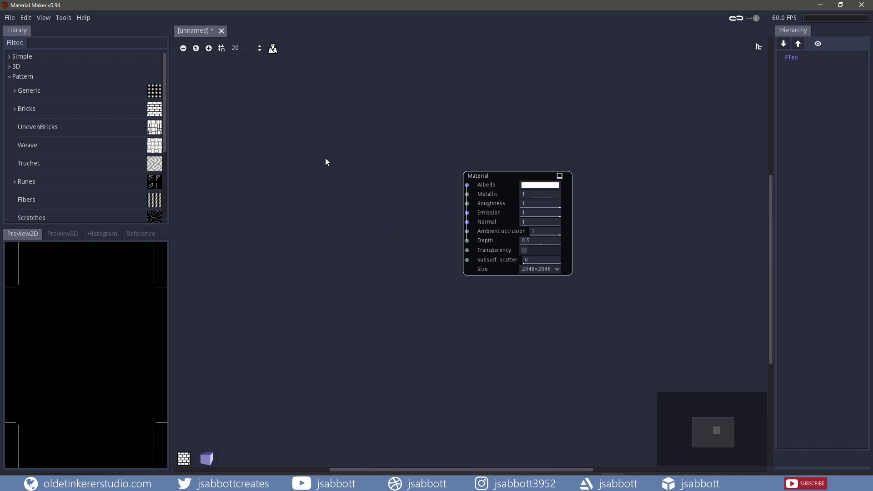
pyautogui.click(9, 77)
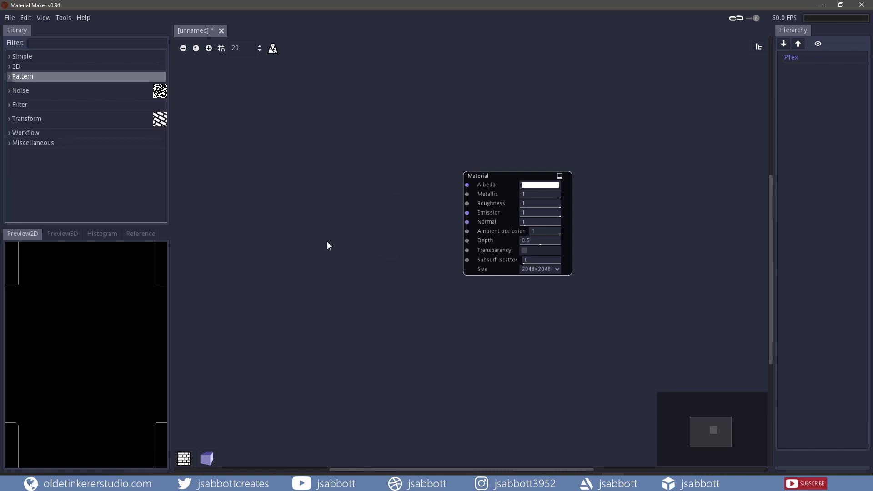
# Add a Warp1 noise node through the node search and place it to the left of the Material node
pyautogui.rightClick(327, 243)
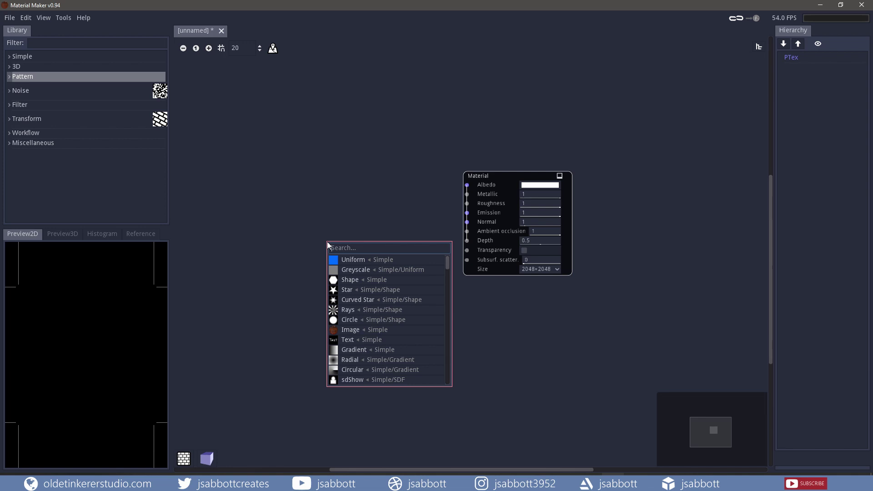
pyautogui.write('warp')
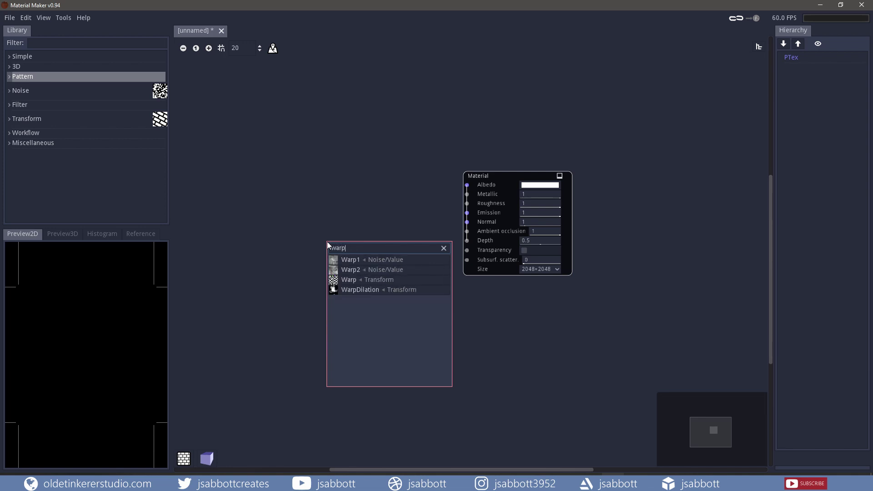
pyautogui.click(350, 260)
pyautogui.moveTo(360, 244); pyautogui.dragTo(315, 171)
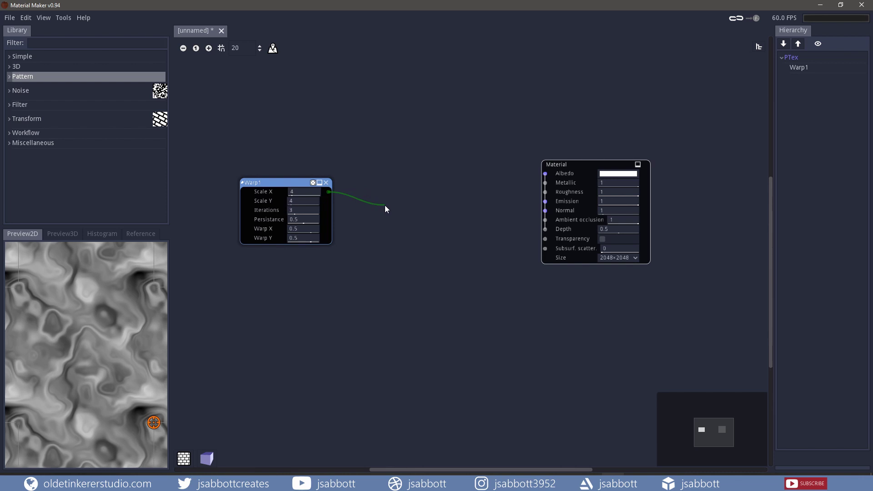
# Add a Colorize filter node fed by the Warp1 node's output
pyautogui.moveTo(386, 207); pyautogui.dragTo(385, 207)
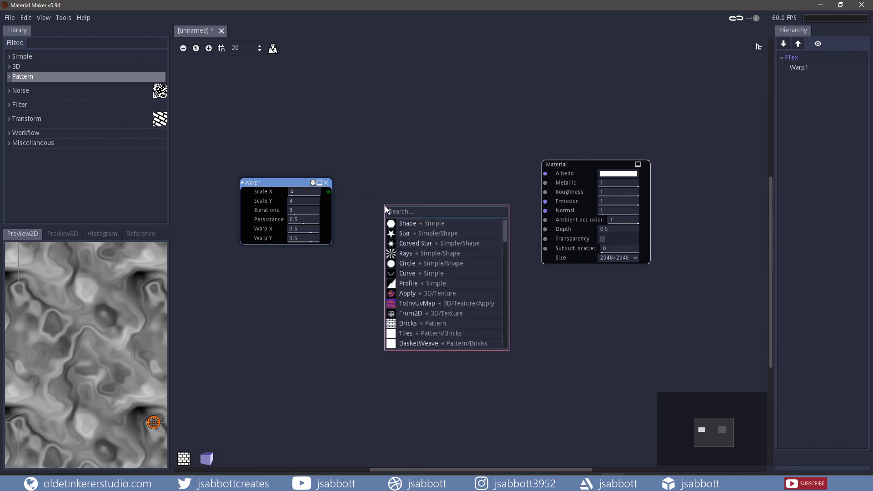
pyautogui.write('coloriz')
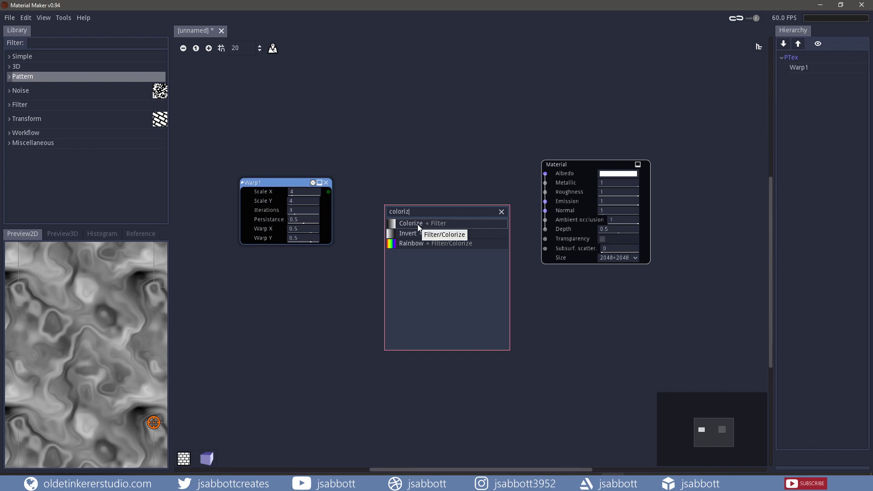
pyautogui.click(418, 225)
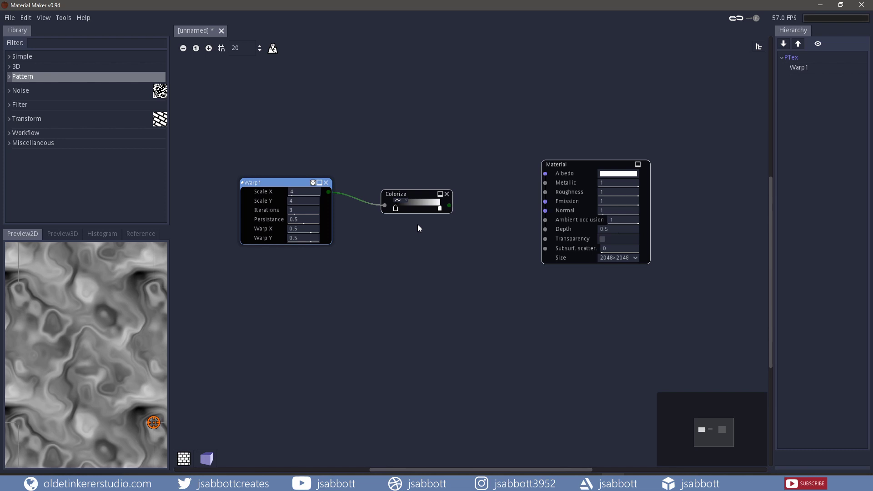
# Set the Colorize gradient's first colour stop to e59447
pyautogui.doubleClick(396, 209)
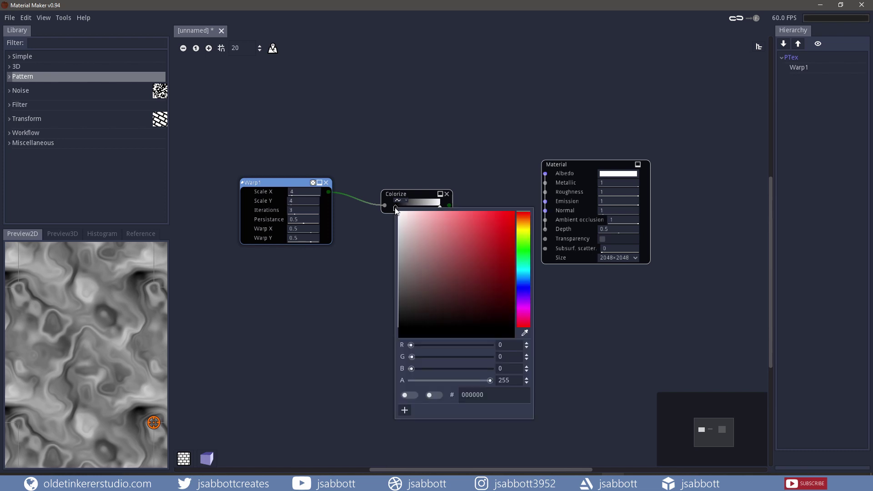
pyautogui.moveTo(486, 395); pyautogui.dragTo(455, 393)
pyautogui.write('e59447')
pyautogui.press('Return')
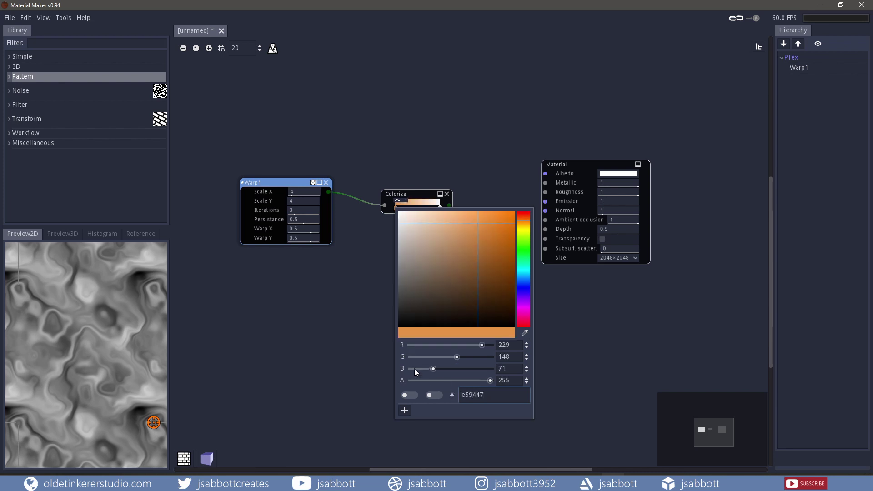
pyautogui.click(351, 351)
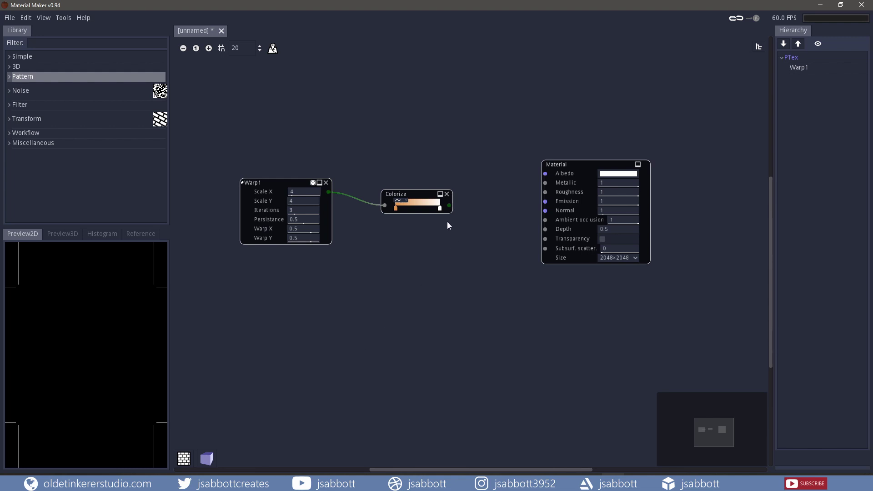
# Set the Colorize gradient's last colour stop to 808080
pyautogui.doubleClick(440, 208)
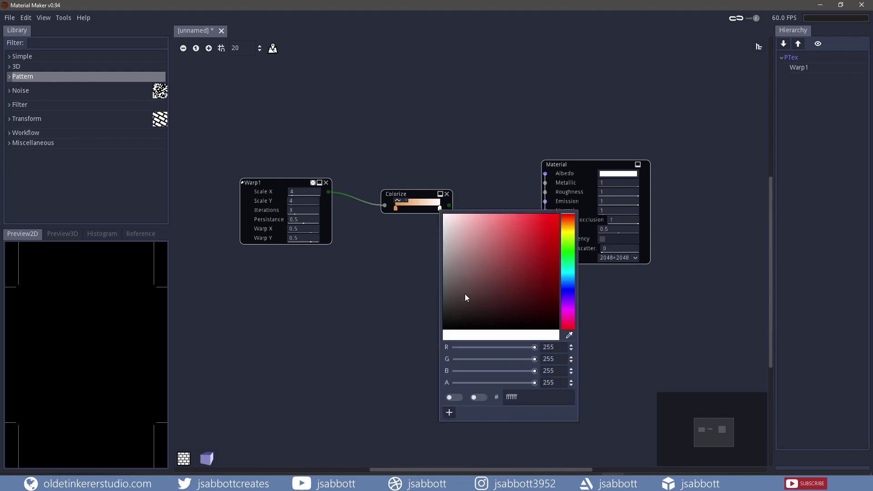
pyautogui.click(521, 396)
pyautogui.doubleClick(521, 396)
pyautogui.write('808080')
pyautogui.press('Return')
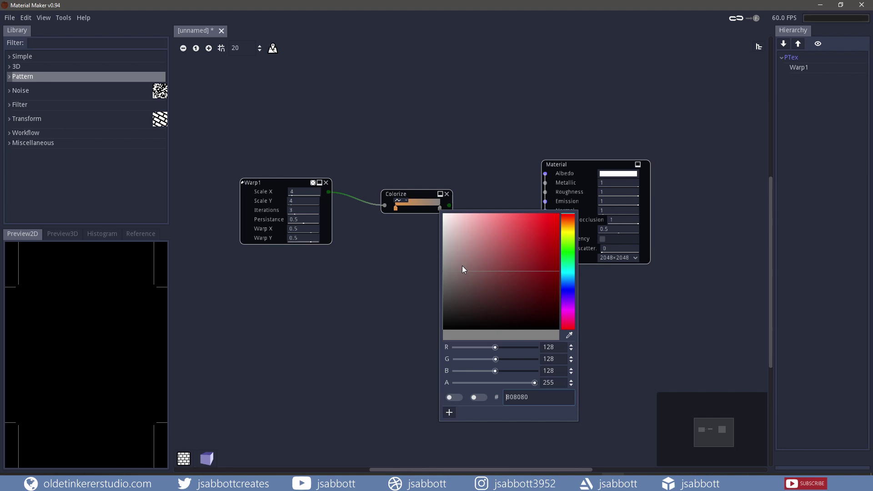
# Add a stop between the two ends of the Colorize gradient and set its colour to fcb542
pyautogui.click(420, 196)
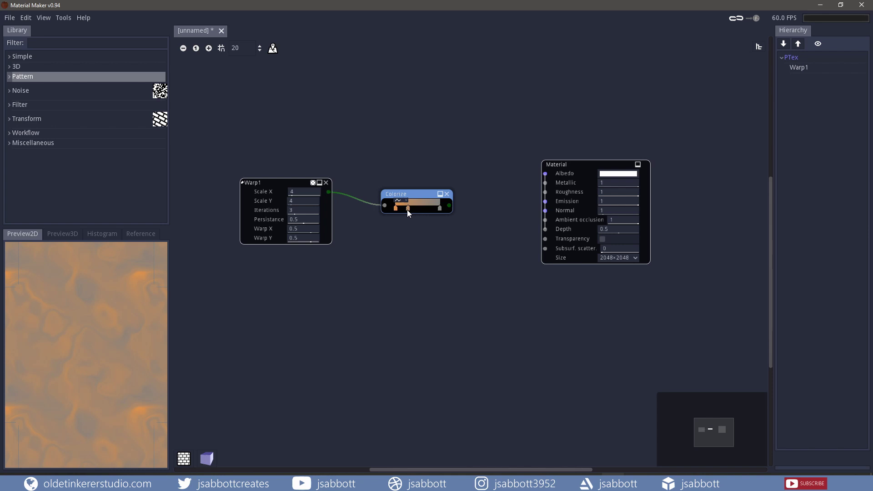
pyautogui.doubleClick(407, 210)
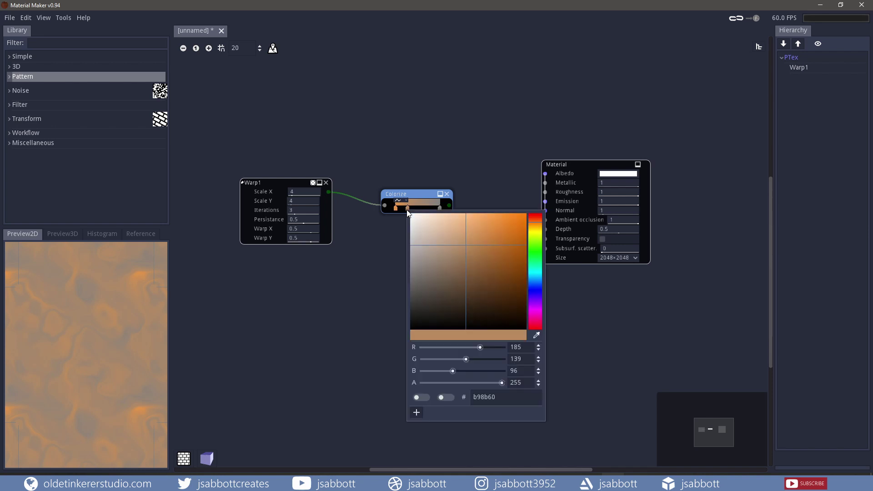
pyautogui.moveTo(501, 400); pyautogui.dragTo(436, 397)
pyautogui.write('fcb542')
pyautogui.press('Return')
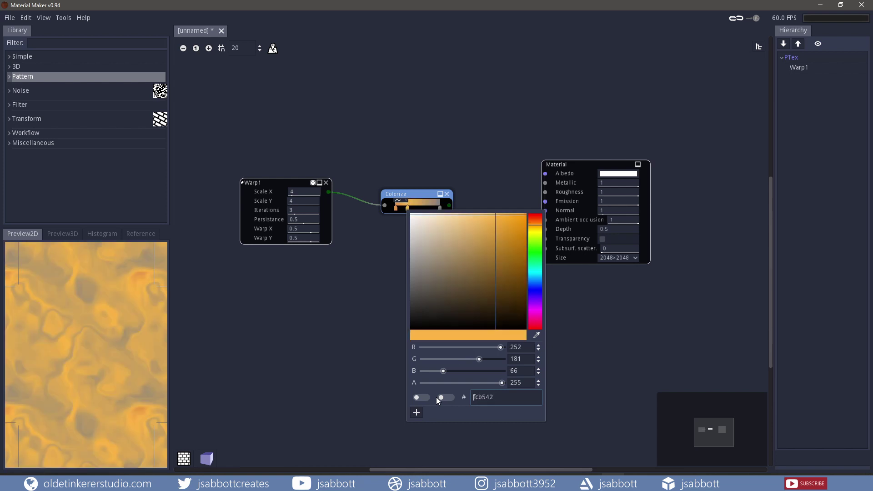
# Add another stop near the end of the Colorize gradient, between the middle and last stops, and set its colour to f2bf3f
pyautogui.click(424, 196)
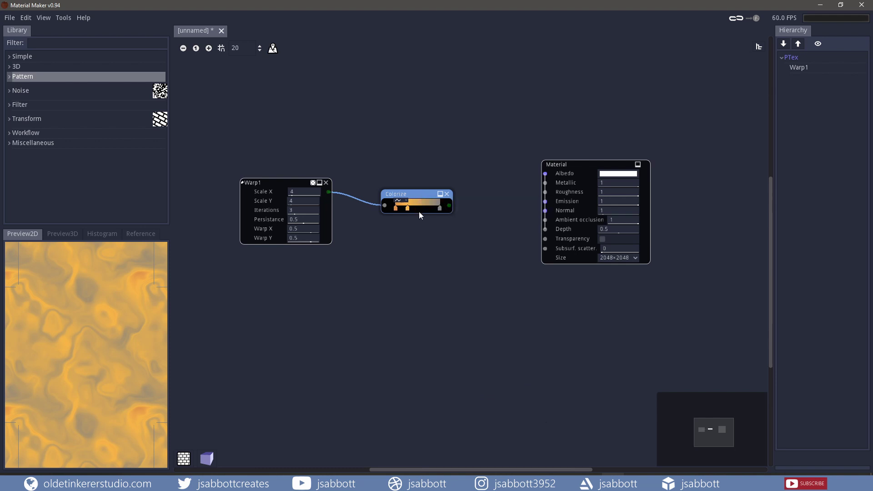
pyautogui.doubleClick(426, 212)
pyautogui.click(426, 212)
pyautogui.click(523, 395)
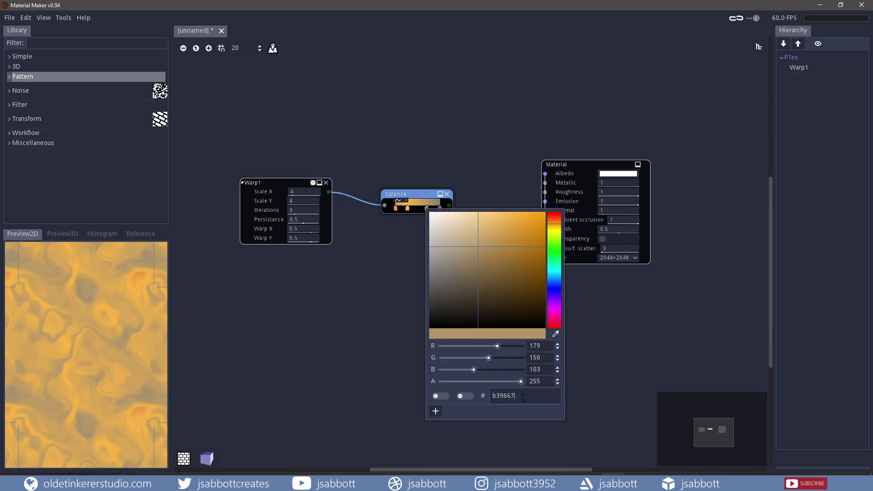
pyautogui.moveTo(524, 397); pyautogui.dragTo(467, 397)
pyautogui.write('f2bf3f')
pyautogui.press('Return')
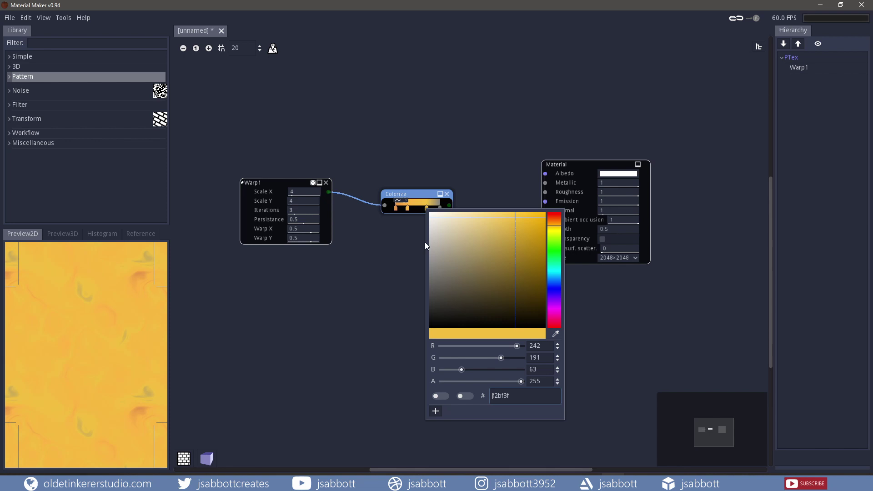
pyautogui.click(422, 192)
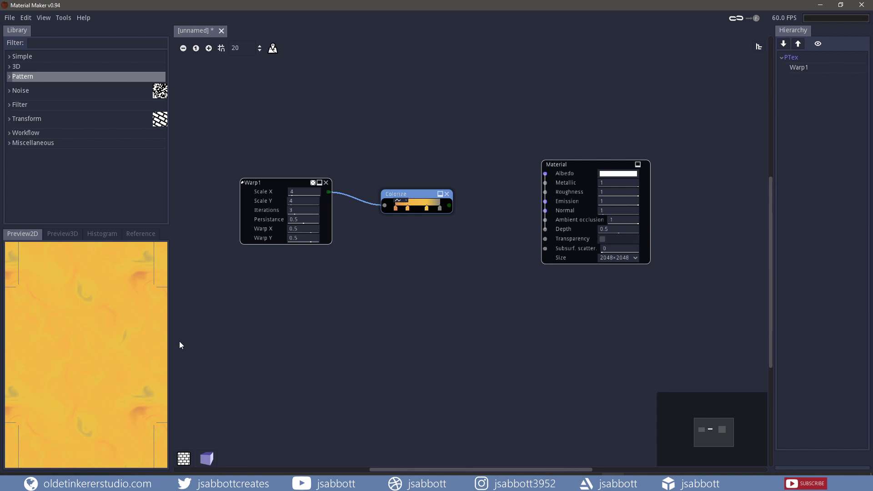
# Set the Colorize gradient's first colour stop to 9d6835
pyautogui.doubleClick(394, 207)
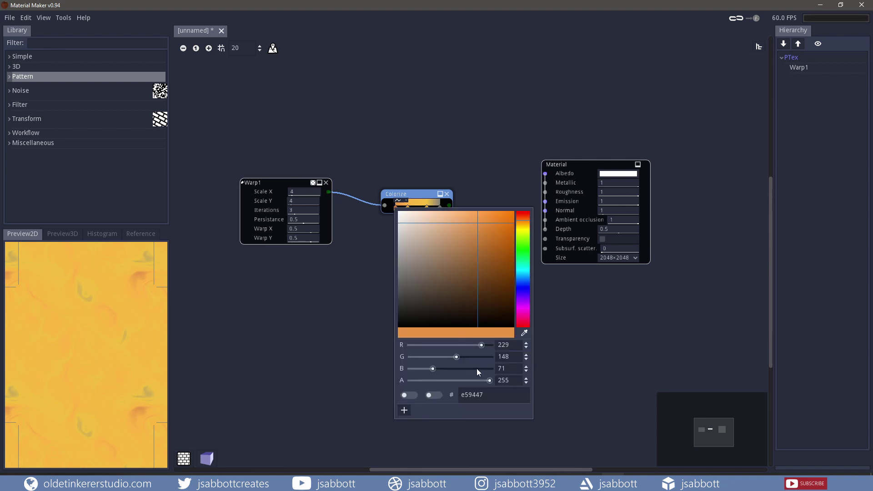
pyautogui.click(491, 395)
pyautogui.doubleClick(491, 395)
pyautogui.write('9d6835')
pyautogui.press('Return')
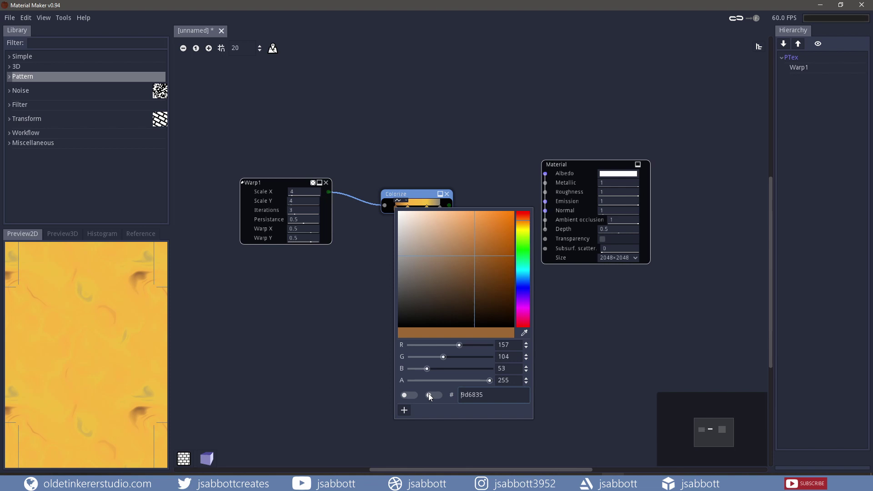
pyautogui.click(426, 195)
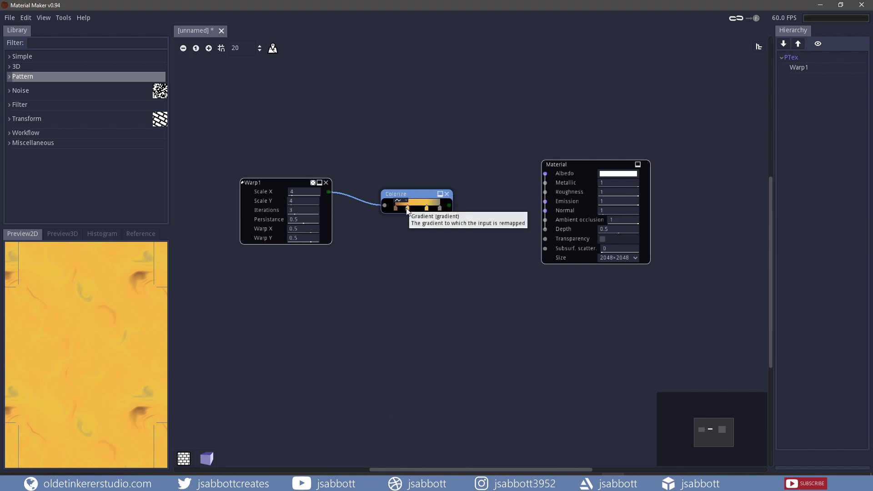
# Set the Colorize gradient's second colour stop to b56035
pyautogui.doubleClick(407, 209)
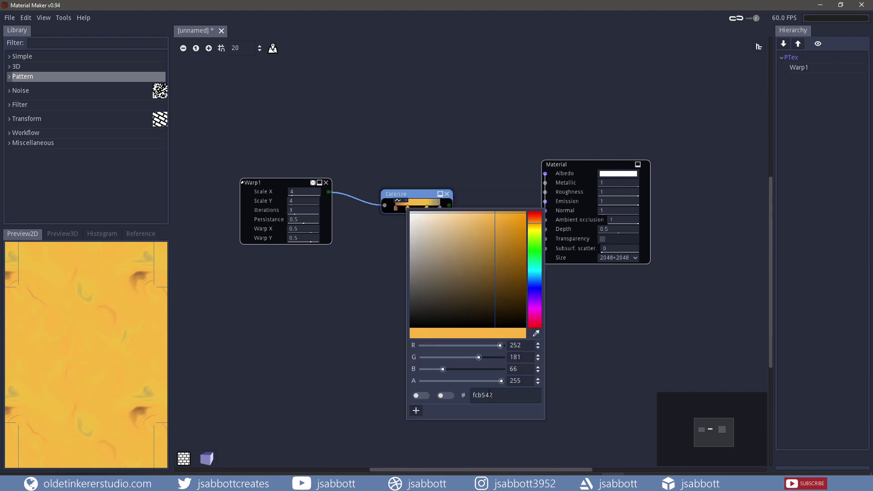
pyautogui.moveTo(489, 395); pyautogui.dragTo(456, 397)
pyautogui.write('b56035')
pyautogui.press('Return')
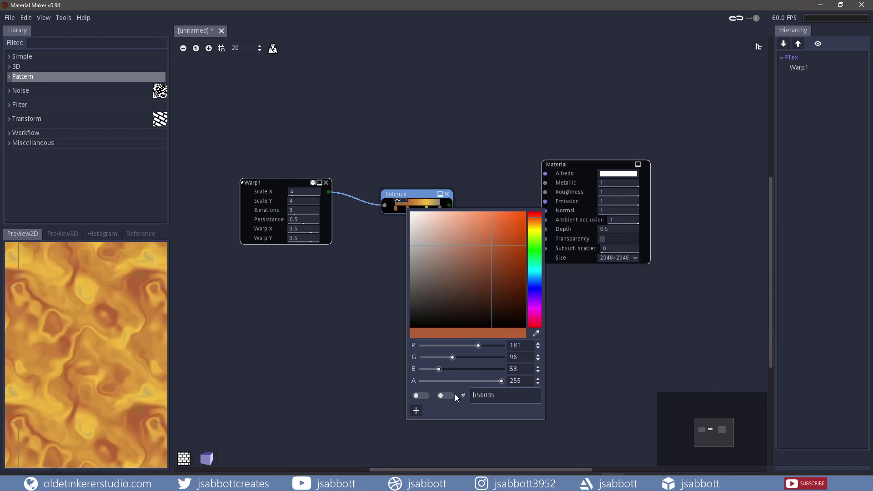
pyautogui.click(419, 190)
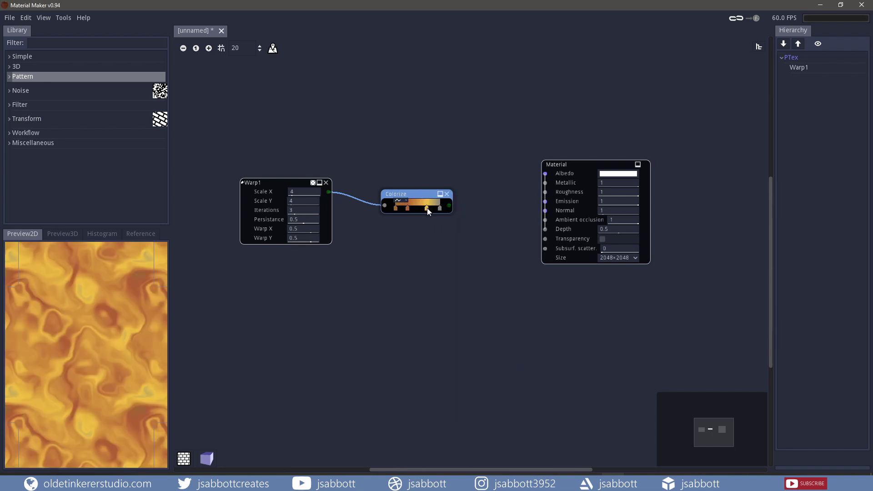
# Set the Colorize gradient's third colour stop to ab4932
pyautogui.doubleClick(427, 208)
pyautogui.moveTo(513, 396); pyautogui.dragTo(485, 394)
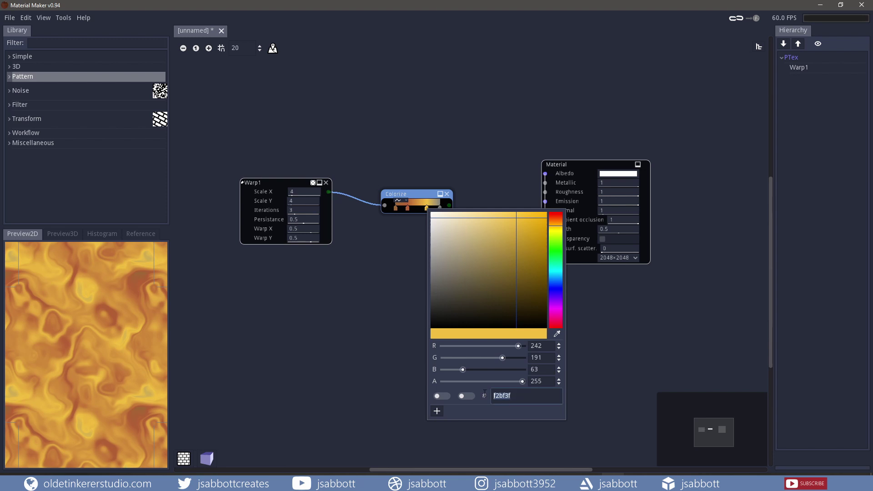
pyautogui.write('ab4932')
pyautogui.press('Return')
pyautogui.click(419, 196)
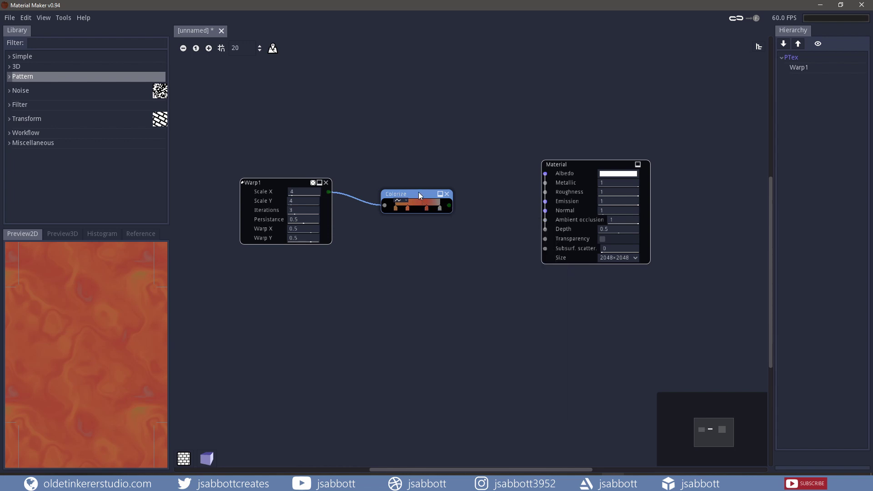
# Add an AdjustHSV node fed by the Colorize output, with room before the Material node, and lower its Saturation to about 0.85
pyautogui.moveTo(449, 206); pyautogui.dragTo(481, 211)
pyautogui.write('adjust')
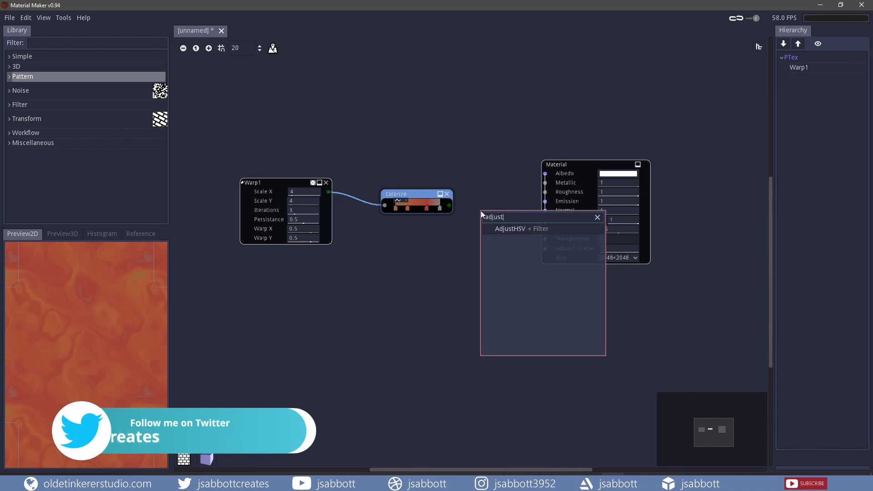
pyautogui.click(515, 227)
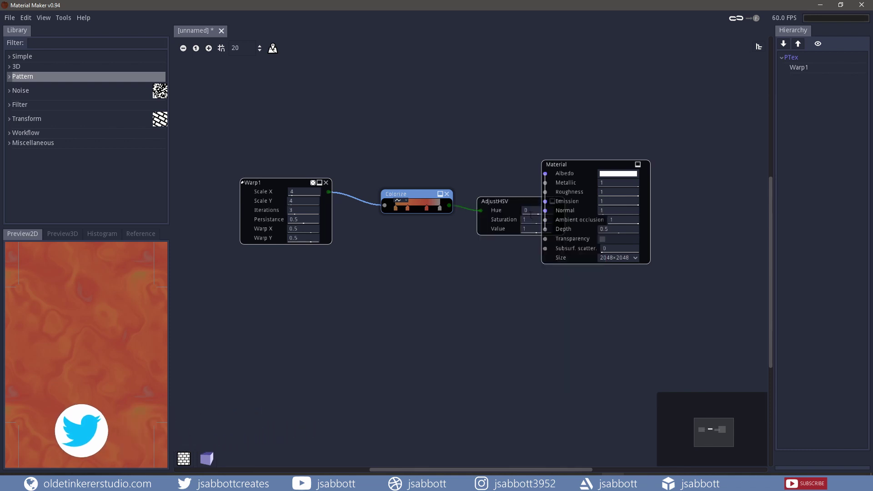
pyautogui.moveTo(585, 162); pyautogui.dragTo(654, 166)
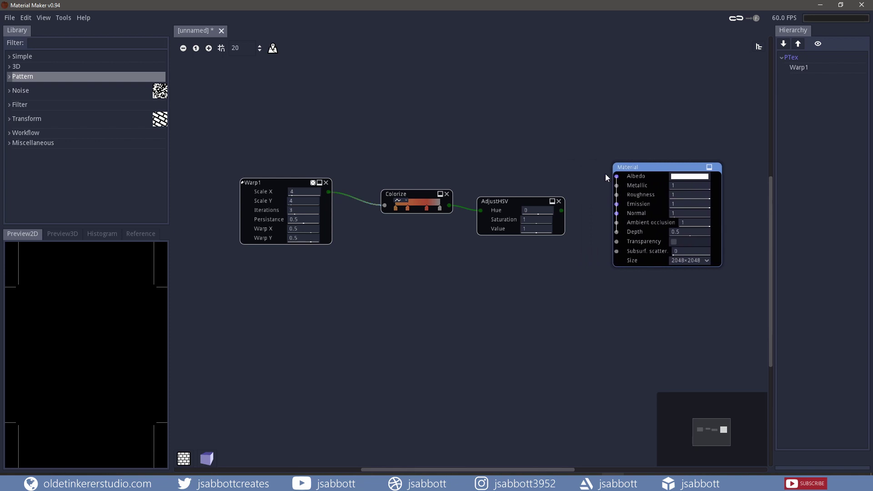
pyautogui.click(531, 202)
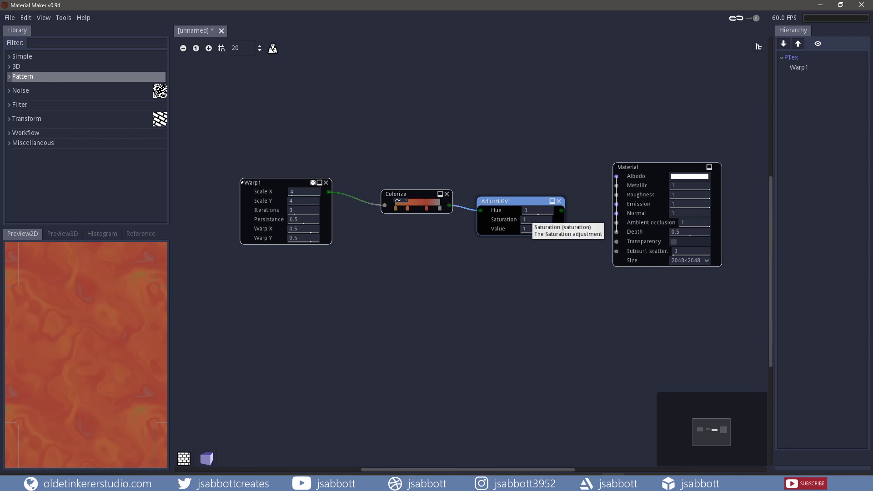
pyautogui.moveTo(529, 220); pyautogui.dragTo(525, 220)
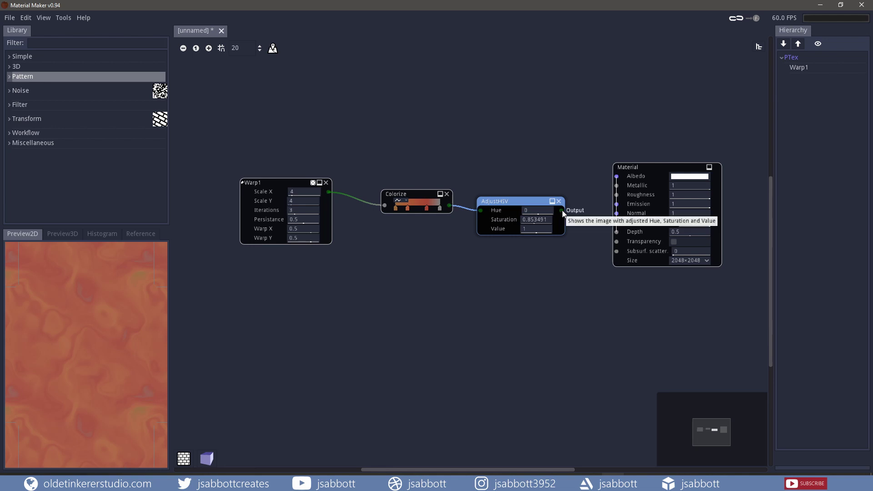
# Connect the AdjustHSV output to the Material's Albedo input and inspect the result on the cube in the 3D preview
pyautogui.moveTo(564, 209); pyautogui.dragTo(569, 204)
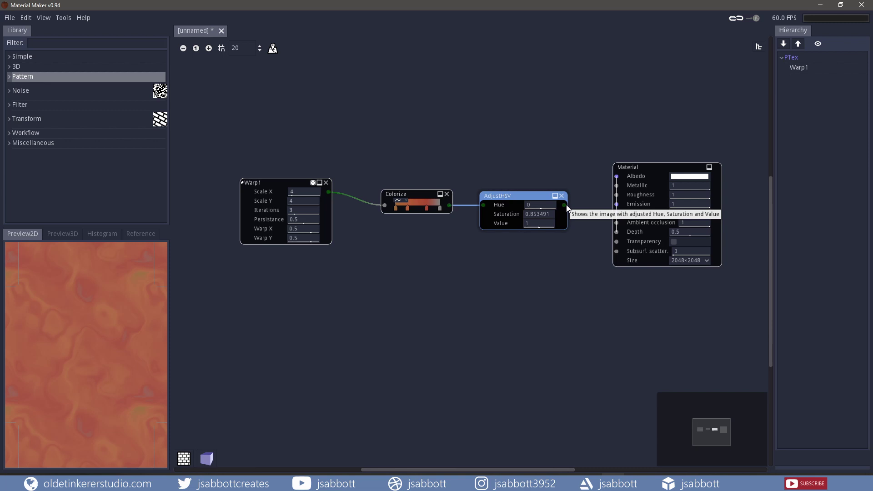
pyautogui.moveTo(606, 182); pyautogui.dragTo(613, 176)
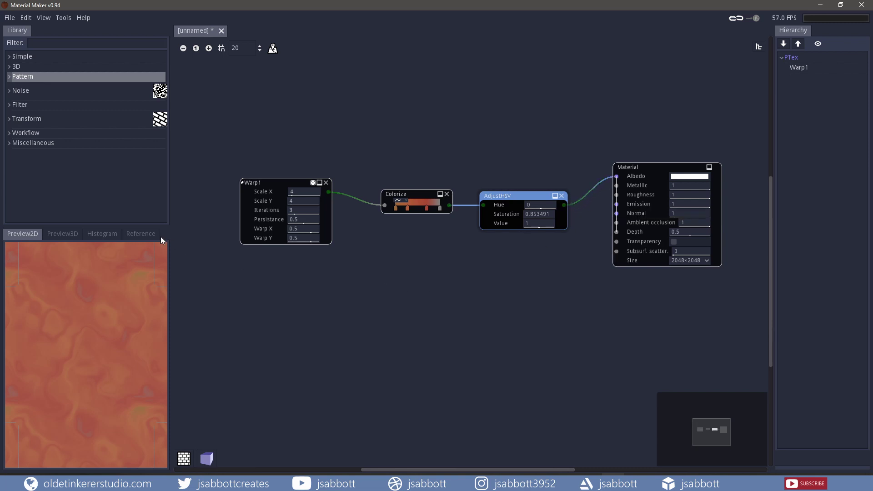
pyautogui.click(62, 234)
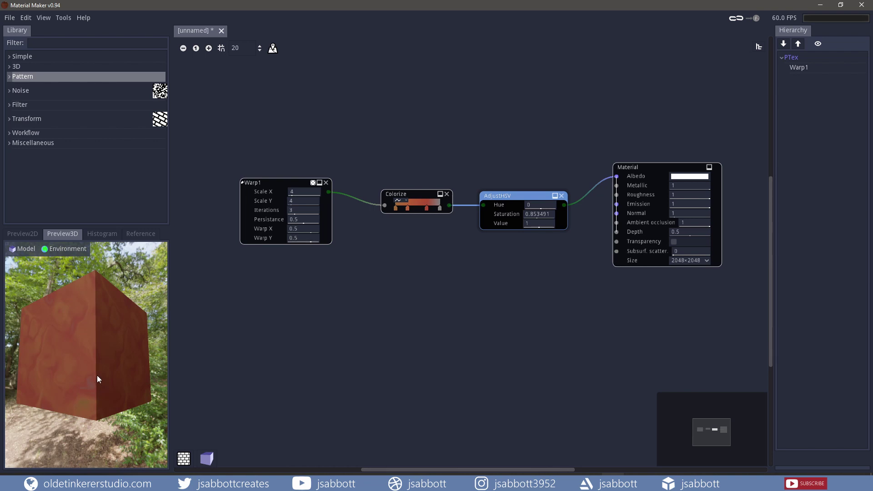
pyautogui.moveTo(97, 375); pyautogui.dragTo(182, 295)
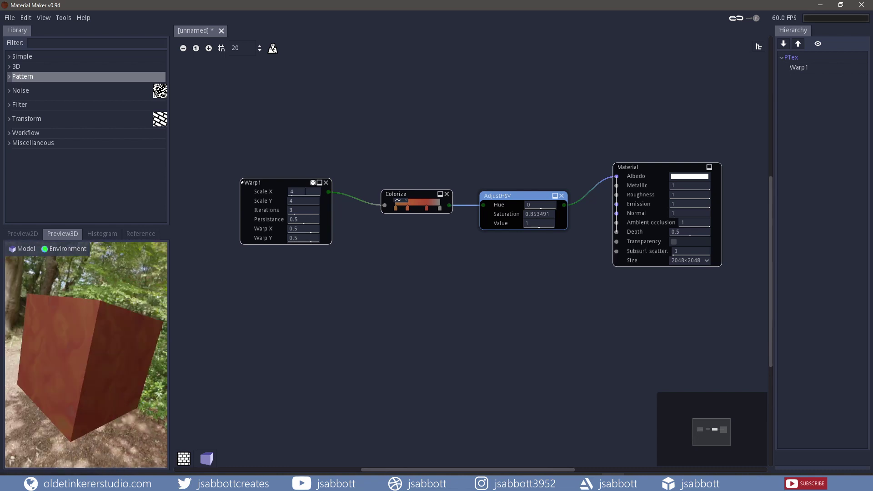
# Set the Warp1 node's Scale X to 2, Scale Y to 20 and Iterations to 6
pyautogui.click(300, 191)
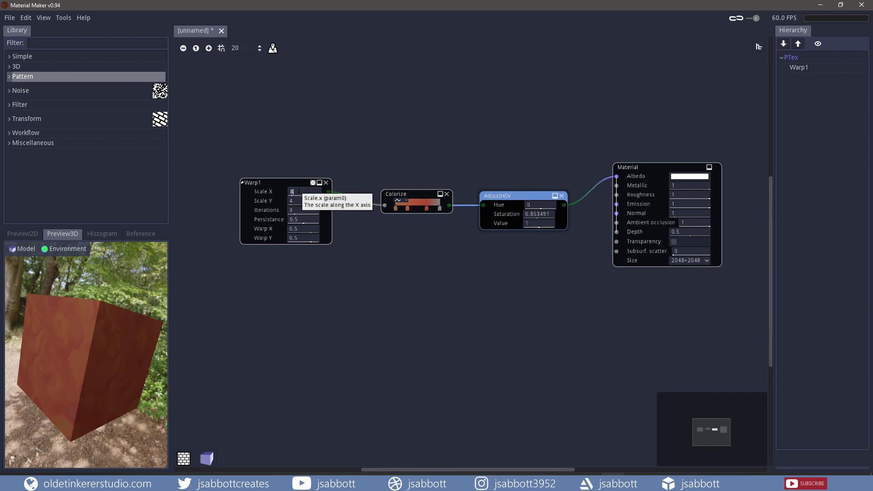
pyautogui.write('2')
pyautogui.press('Return')
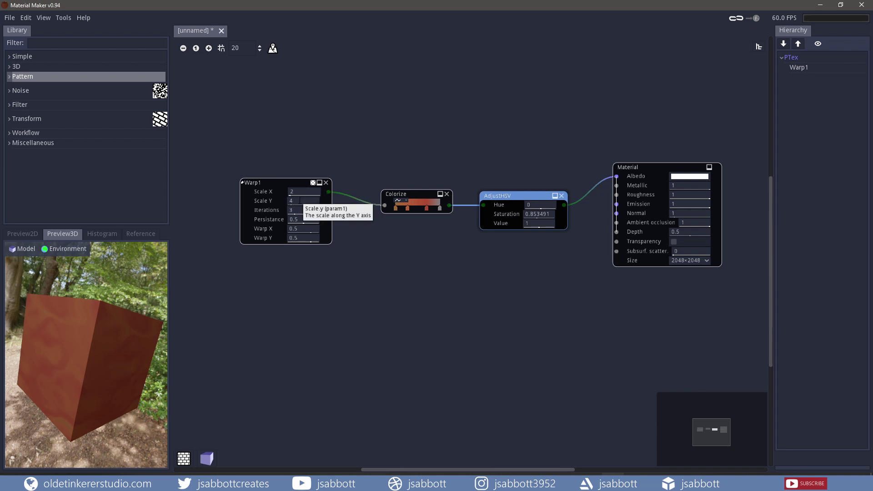
pyautogui.click(300, 200)
pyautogui.write('20')
pyautogui.press('Return')
pyautogui.click(295, 210)
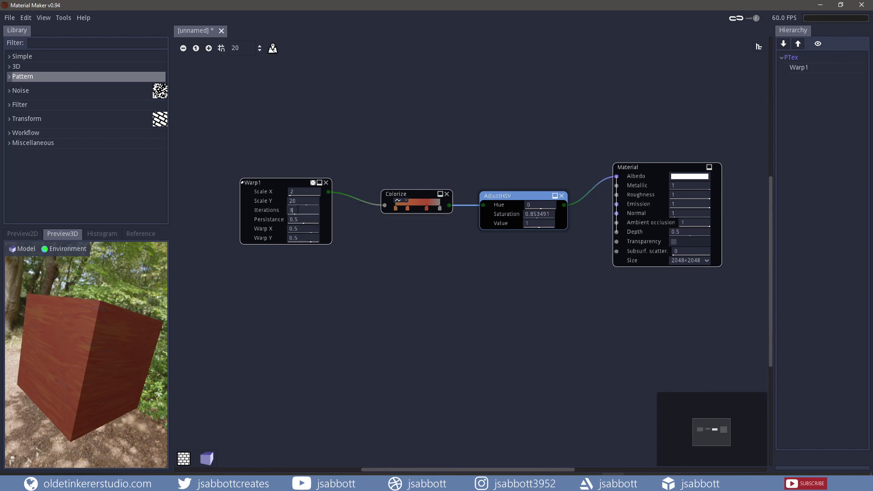
pyautogui.write('6')
pyautogui.press('Return')
pyautogui.scroll(3, 73, 364)
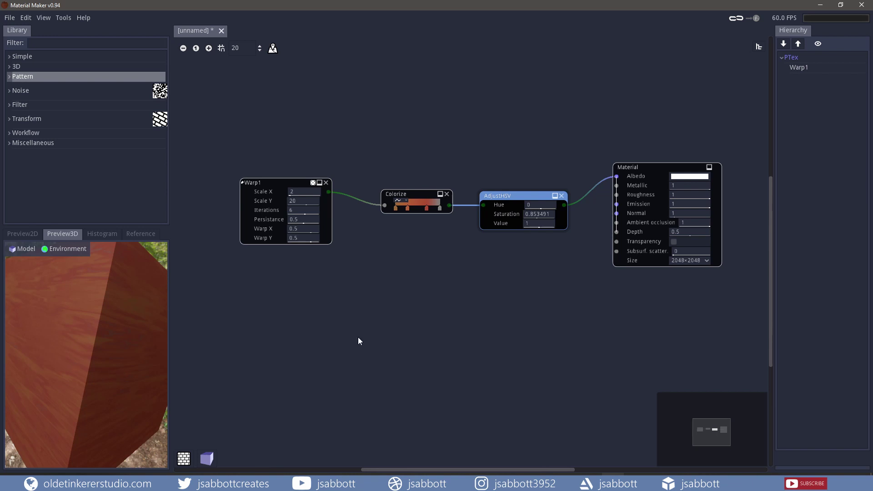
# Add a Noise node and place it below the Warp1 node
pyautogui.rightClick(353, 357)
pyautogui.write('noise')
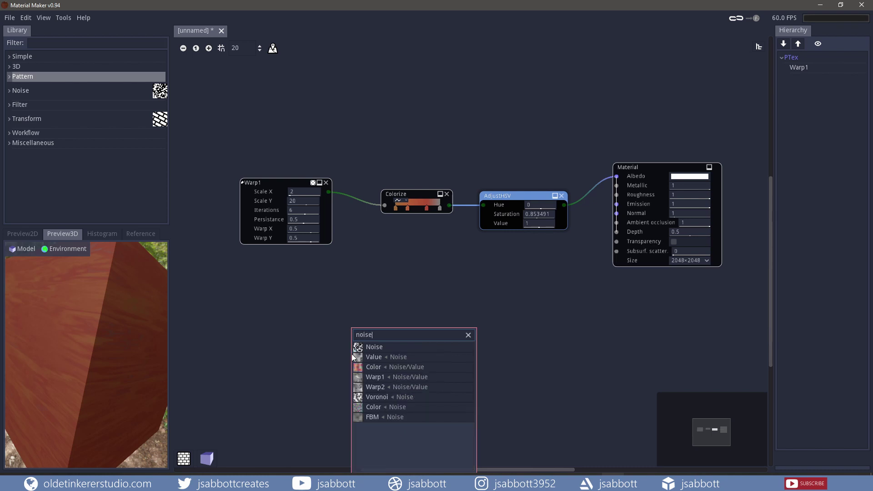
pyautogui.click(373, 347)
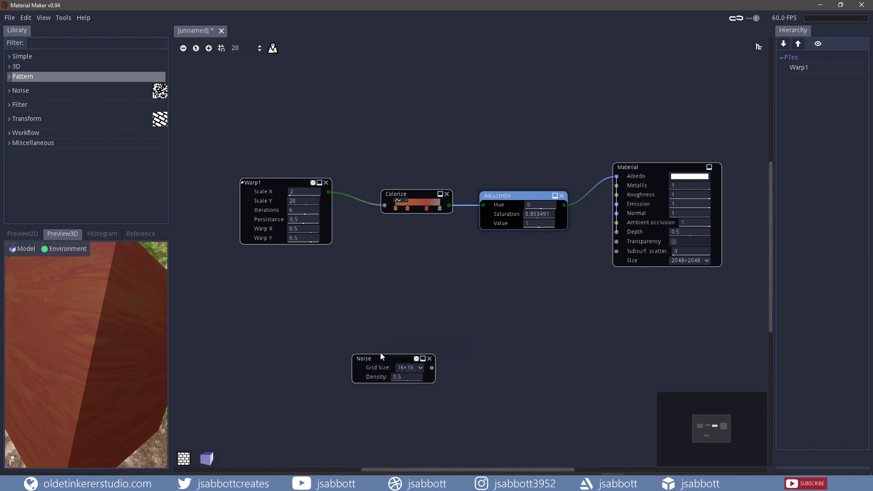
pyautogui.moveTo(382, 356); pyautogui.dragTo(271, 300)
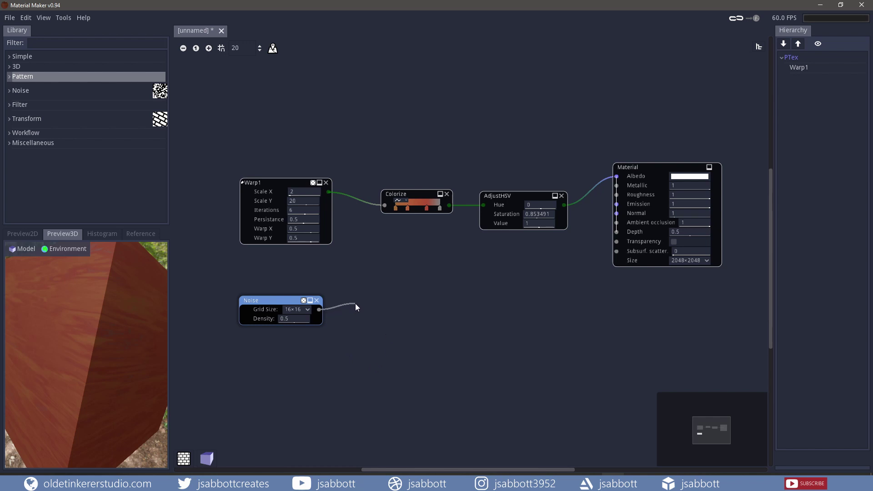
# Add a Blend filter node with the Noise output feeding Source2 and the Warp1 output feeding Source1
pyautogui.moveTo(355, 305); pyautogui.dragTo(356, 305)
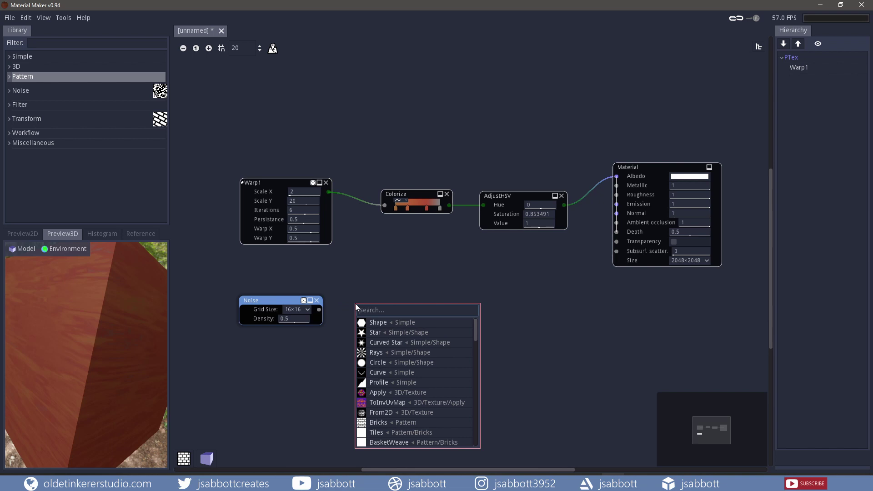
pyautogui.write('blend')
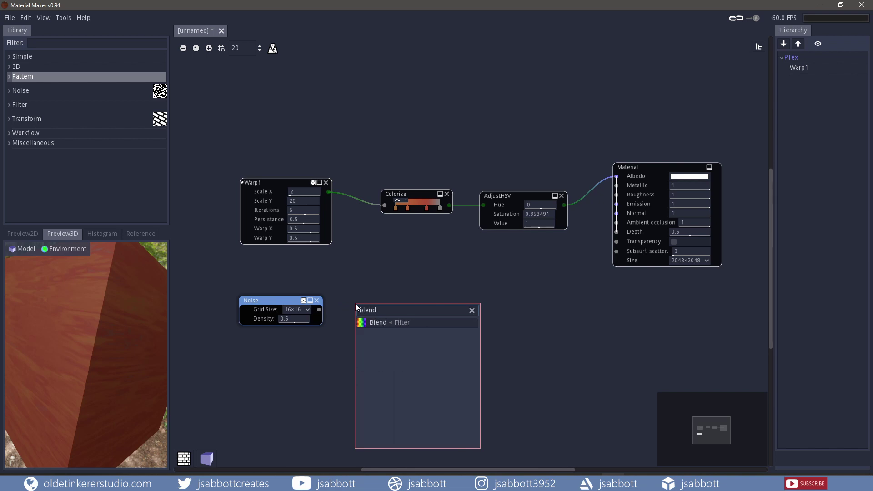
pyautogui.click(386, 322)
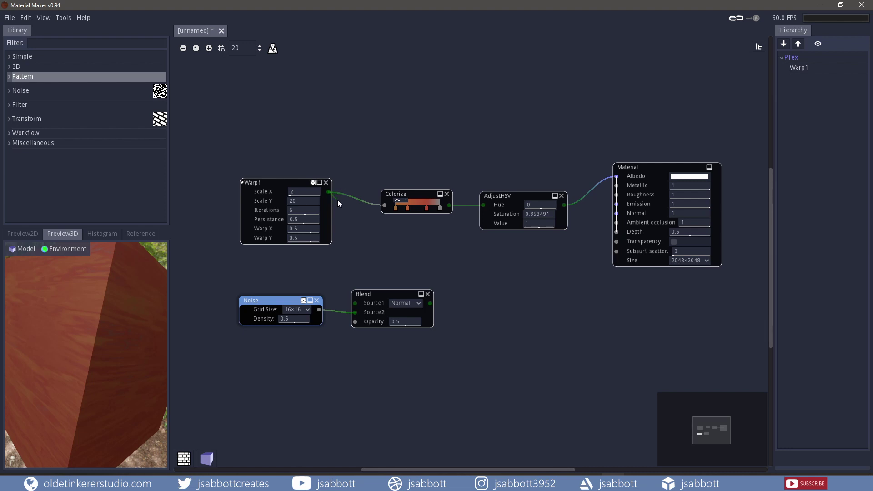
pyautogui.moveTo(342, 267); pyautogui.dragTo(351, 301)
# Add a Normal Map node fed by the Blend output and connect it to the Material's Normal input
pyautogui.moveTo(478, 298); pyautogui.dragTo(477, 298)
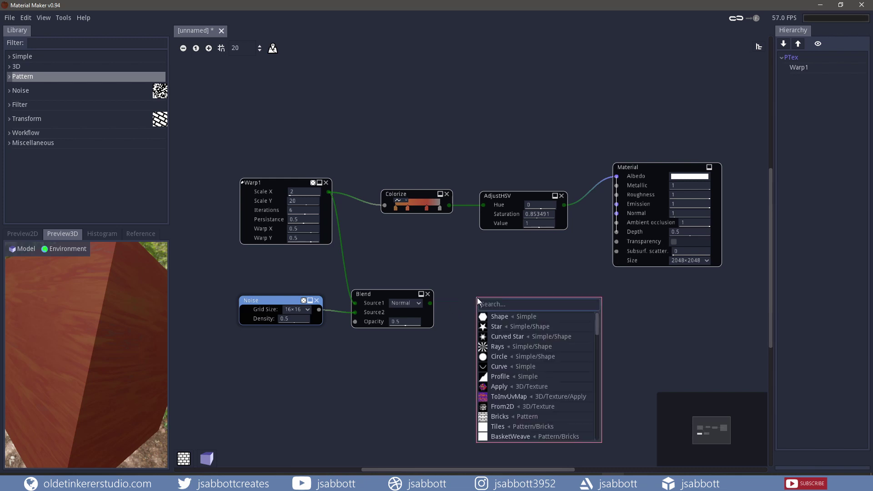
pyautogui.write('norm')
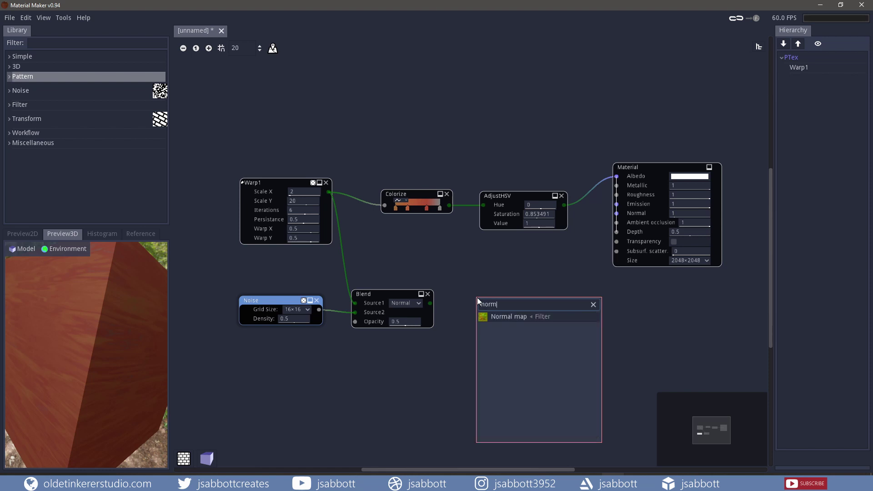
pyautogui.click(515, 316)
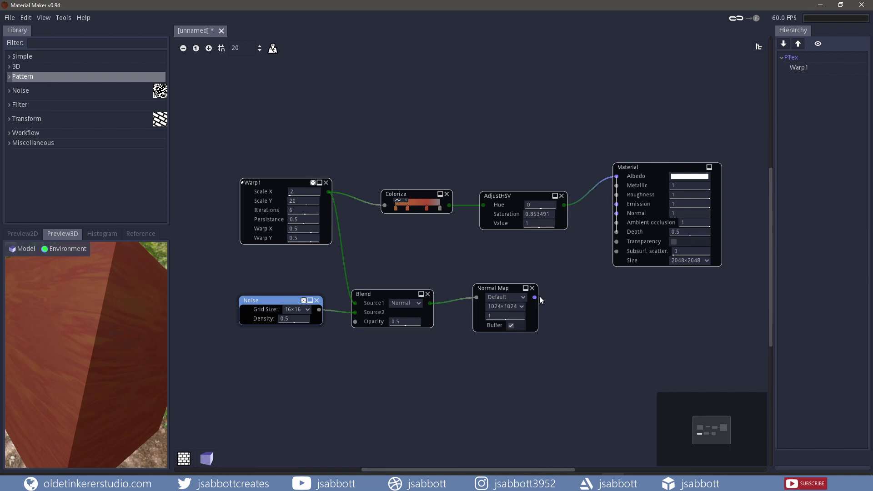
pyautogui.moveTo(539, 296); pyautogui.dragTo(615, 214)
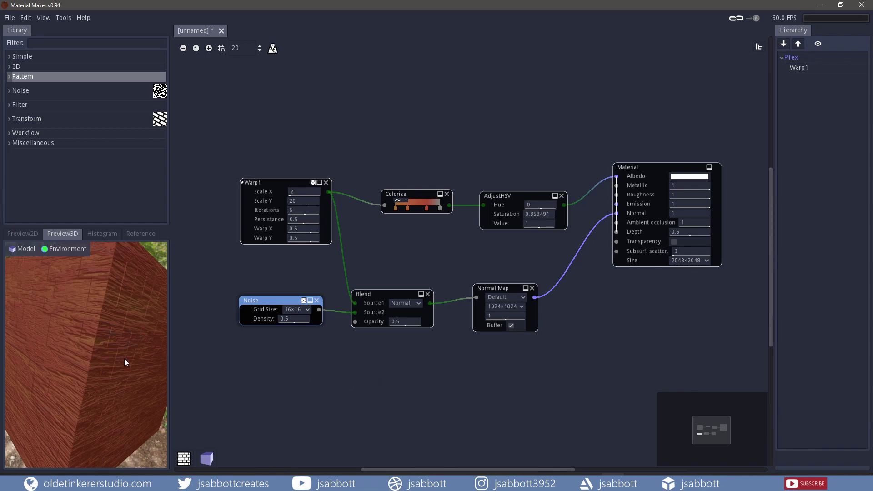
# Set the Normal Map node's resolution to 512×512
pyautogui.moveTo(95, 362); pyautogui.dragTo(136, 357)
pyautogui.click(505, 306)
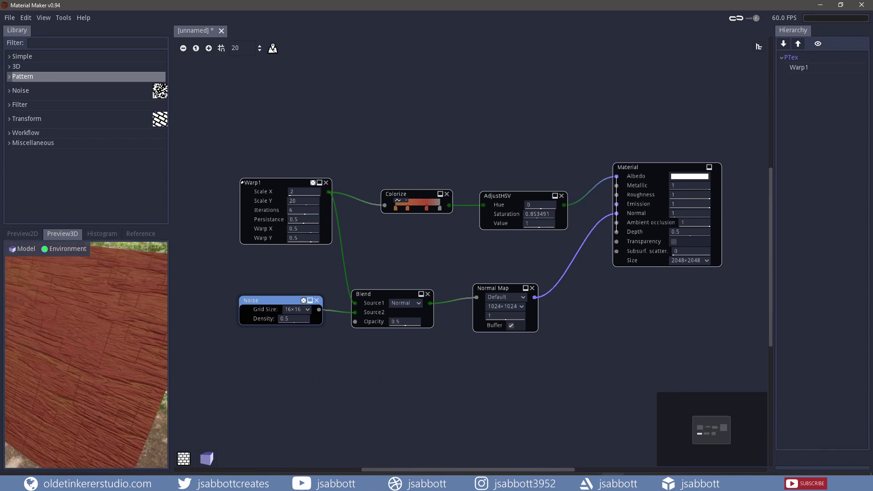
pyautogui.click(490, 359)
# Set the Noise node's Grid Size to 4×4 and its Density to 0
pyautogui.click(308, 309)
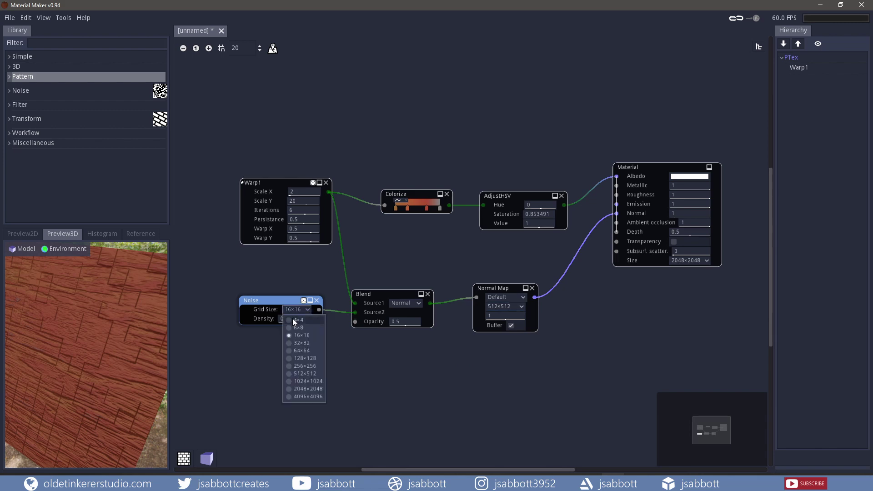
pyautogui.click(293, 320)
pyautogui.click(289, 318)
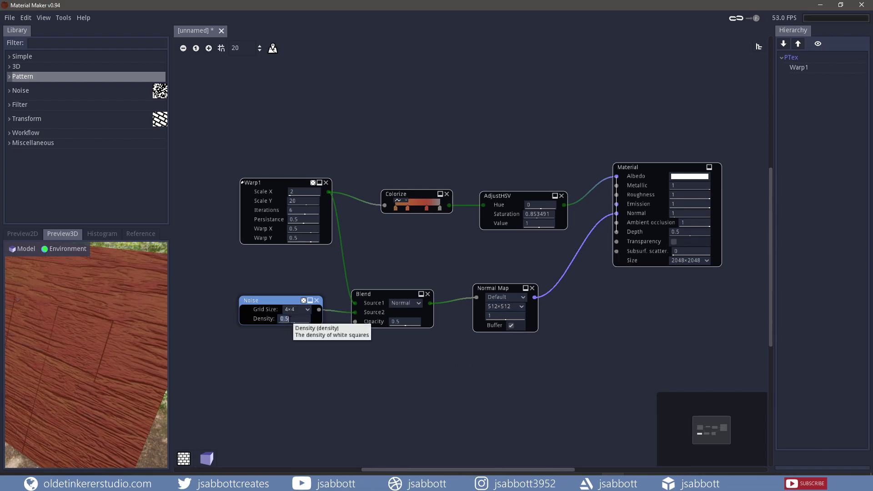
pyautogui.write('0')
pyautogui.press('Return')
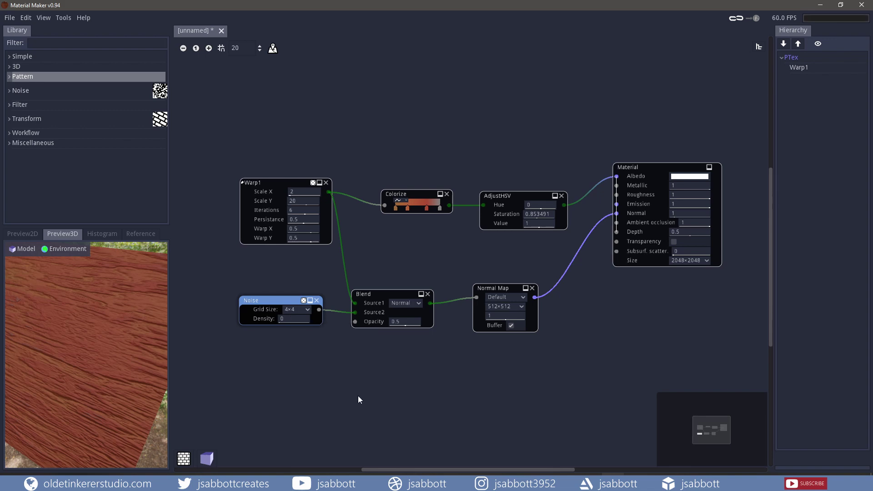
# Set the Blend node's mode to Screen, and the Normal Map node to 1024×1024 with a strength of 0.25
pyautogui.click(419, 303)
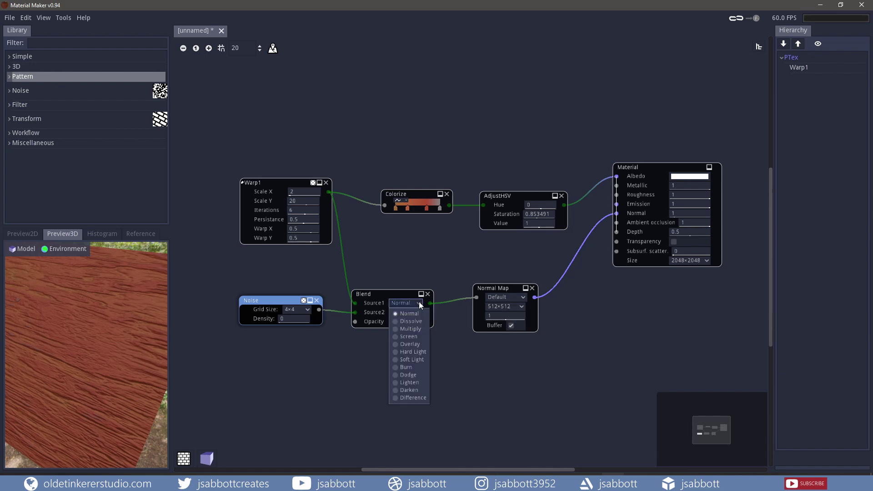
pyautogui.click(397, 337)
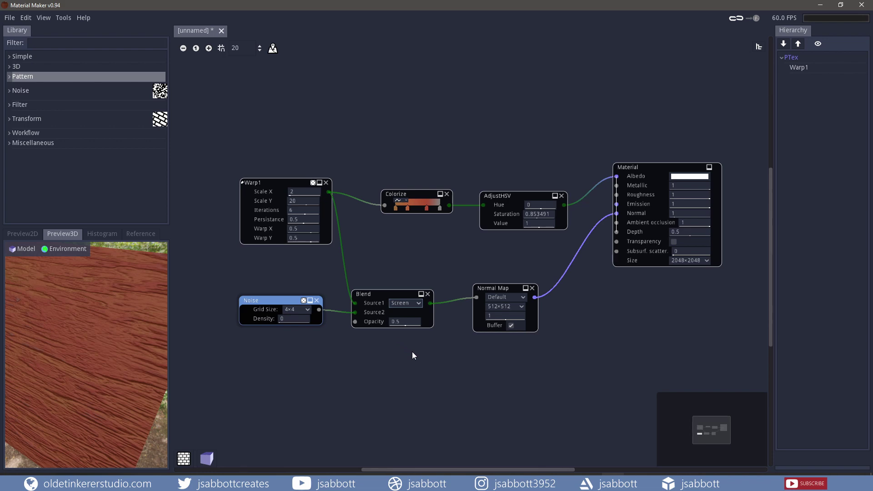
pyautogui.click(502, 315)
pyautogui.write('.25')
pyautogui.press('Return')
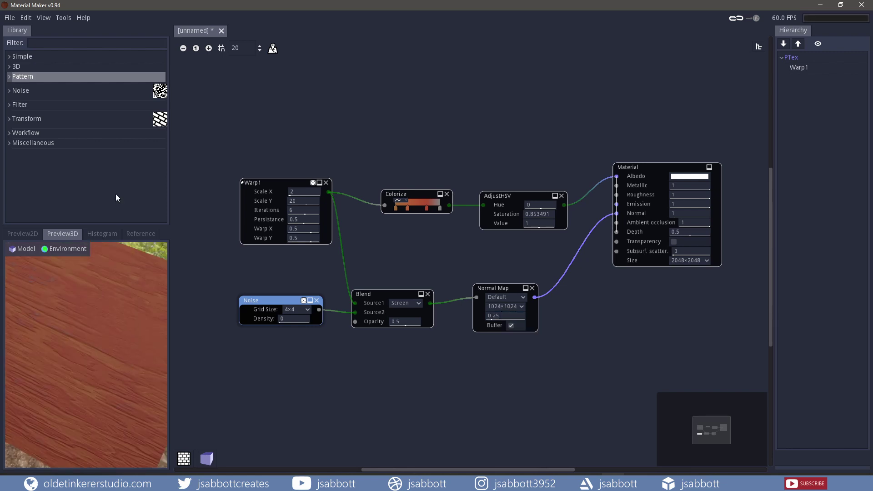
# Save the material as a .ptex file and bring up the engine targets available for exporting it
pyautogui.click(9, 18)
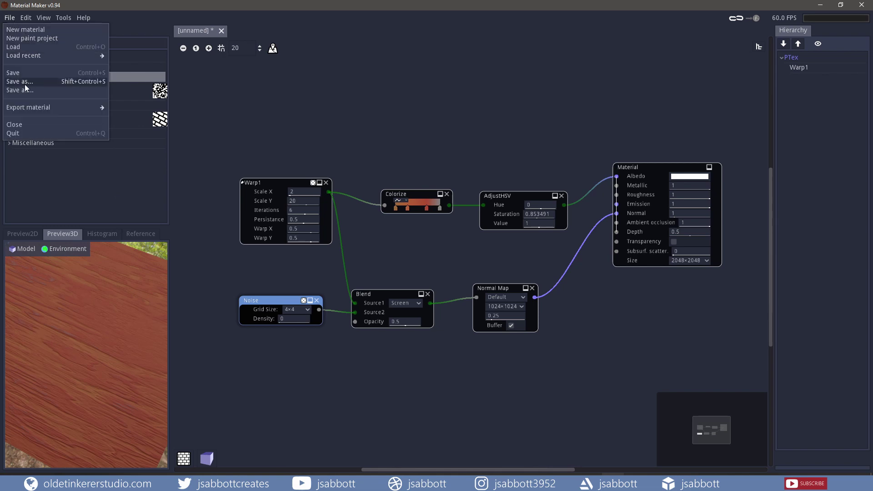
pyautogui.click(78, 81)
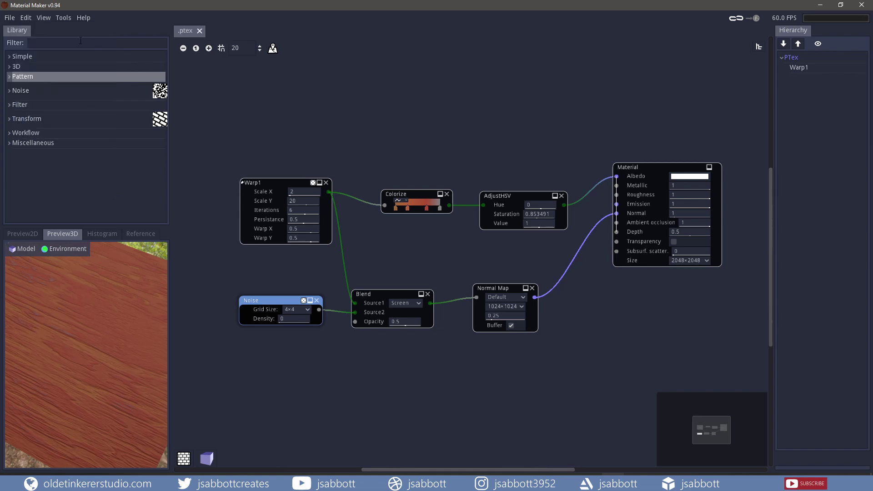
pyautogui.click(10, 19)
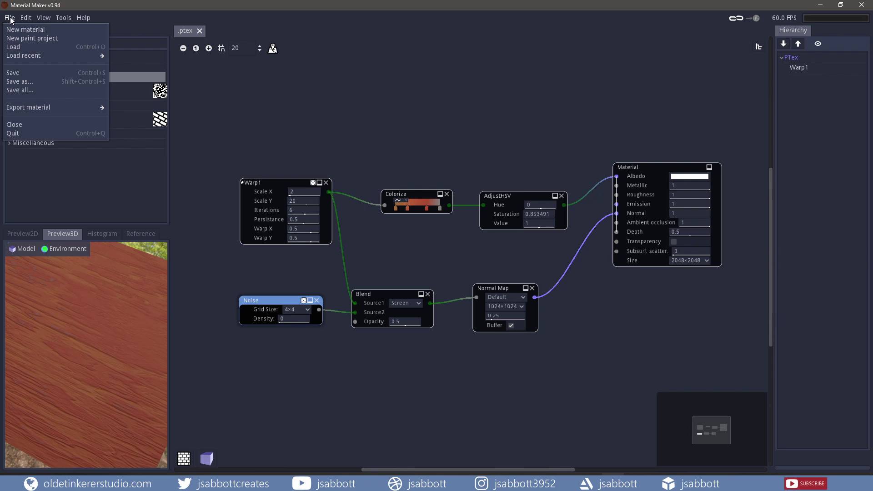
pyautogui.moveTo(47, 106)
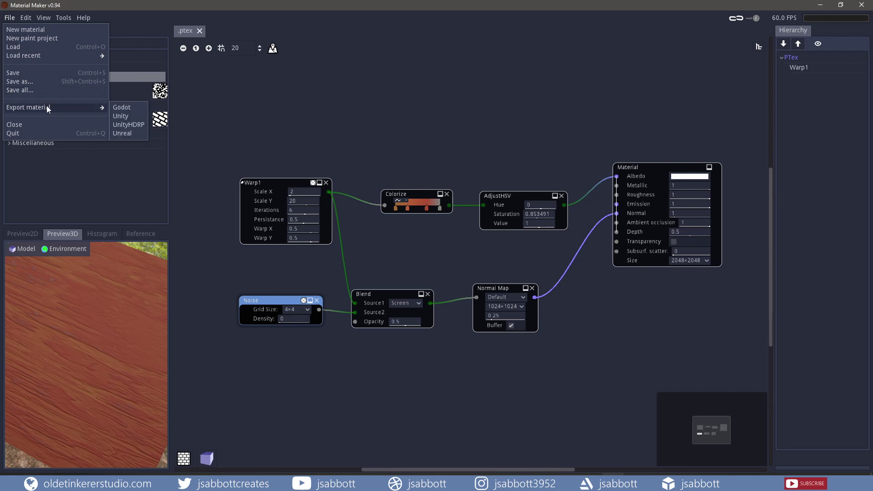